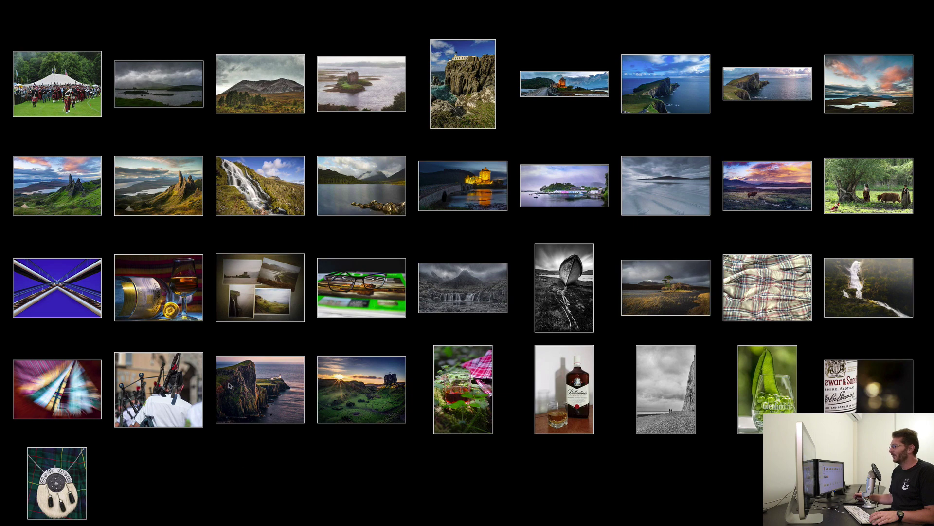
- Open the Glenfiddich peas-in-a-glass photo in Loupe view and return from Lights Out to normal
{"action": "left_click", "coordinate": [747, 379]}
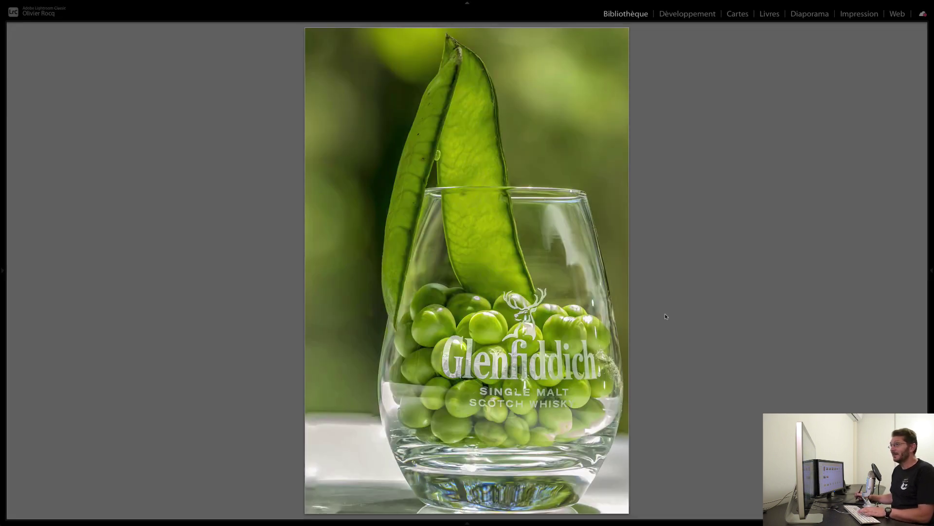
{"action": "key", "text": "l"}
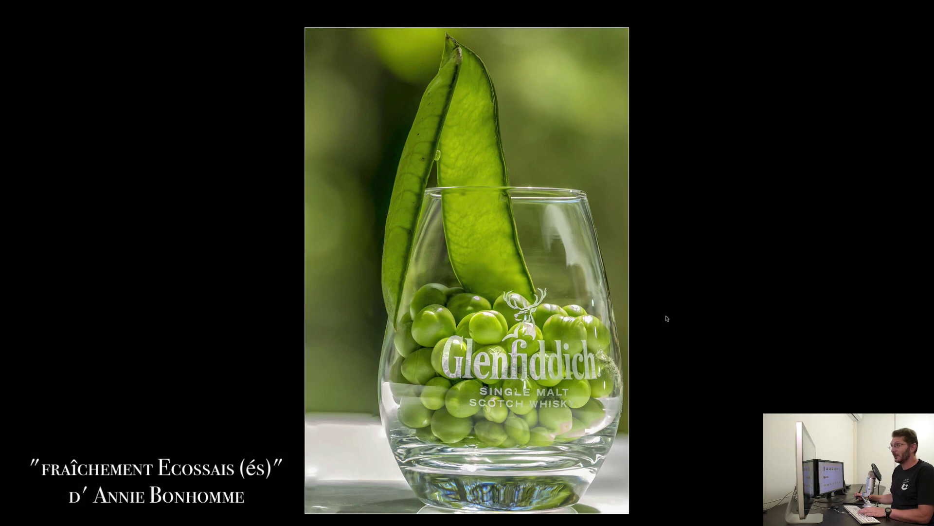
{"action": "key", "text": "l"}
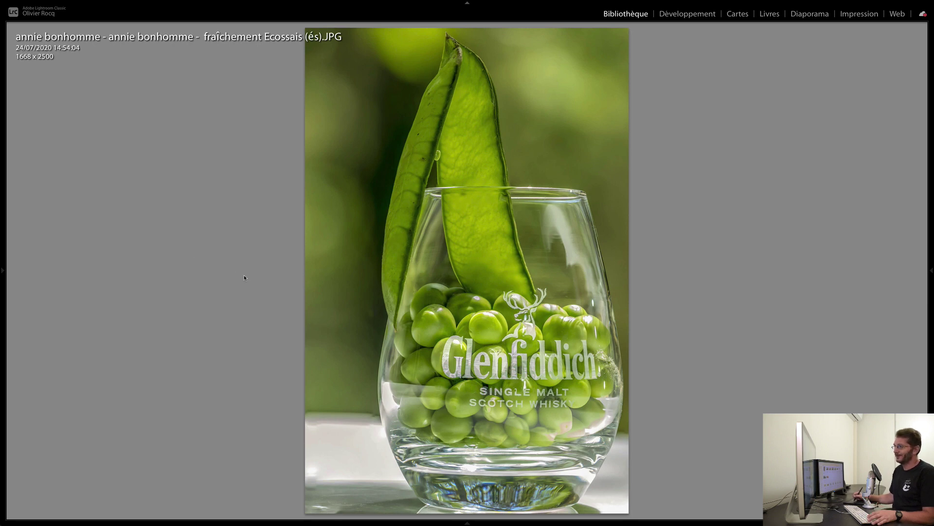
- View the stormy lone-tree island photo large in Loupe, then go back to Grid
{"action": "key", "text": "g"}
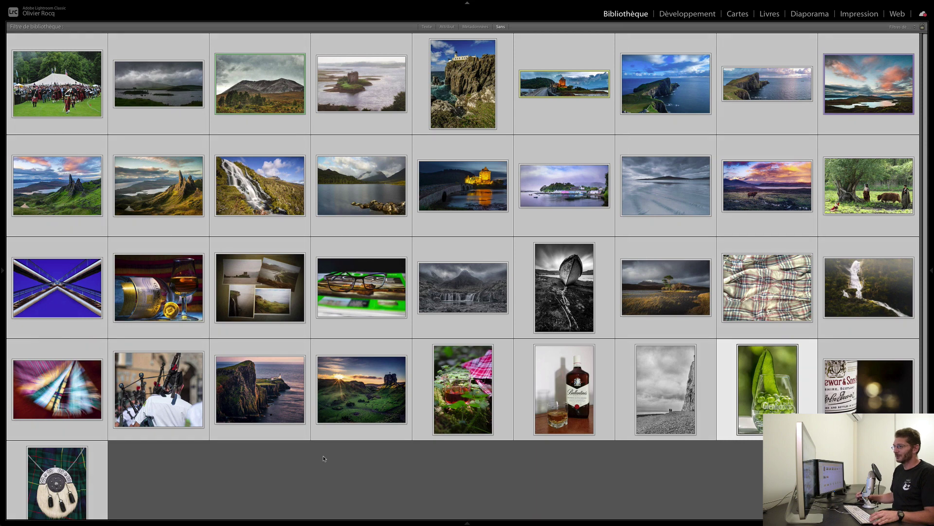
{"action": "left_click", "coordinate": [326, 475]}
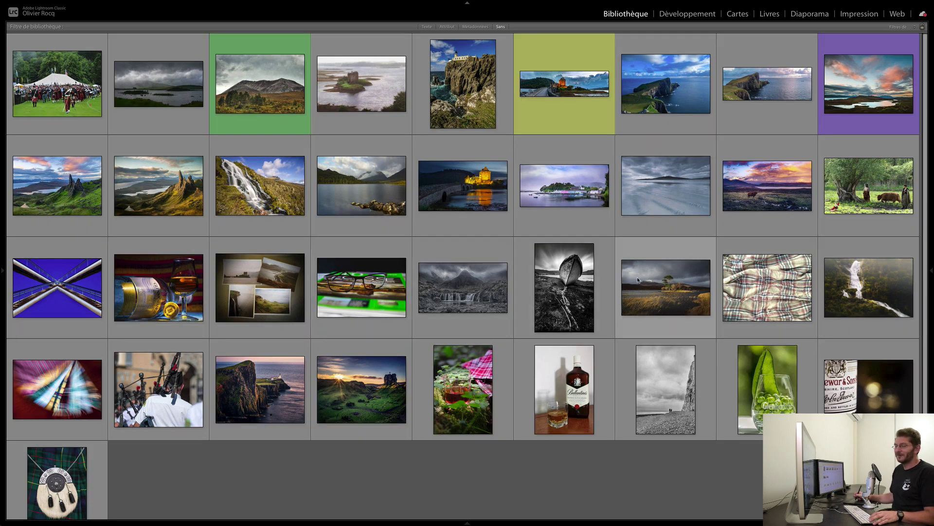
{"action": "left_click", "coordinate": [640, 284]}
{"action": "double_click", "coordinate": [640, 284]}
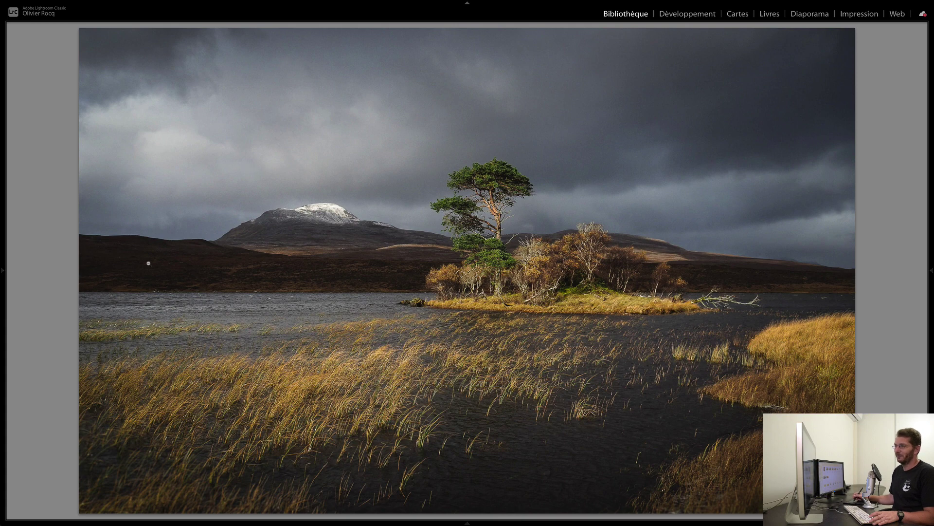
{"action": "key", "text": "g"}
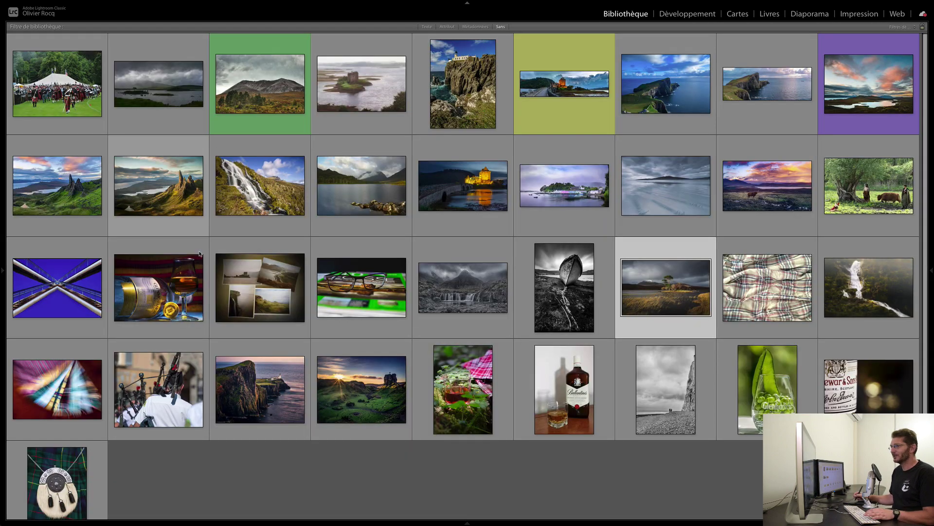
{"action": "left_click", "coordinate": [248, 462]}
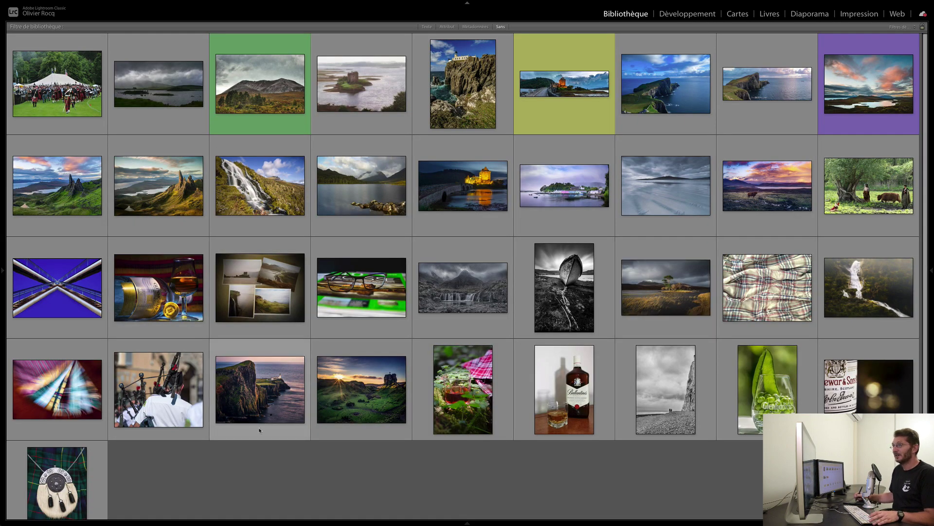
{"action": "left_click", "coordinate": [162, 187]}
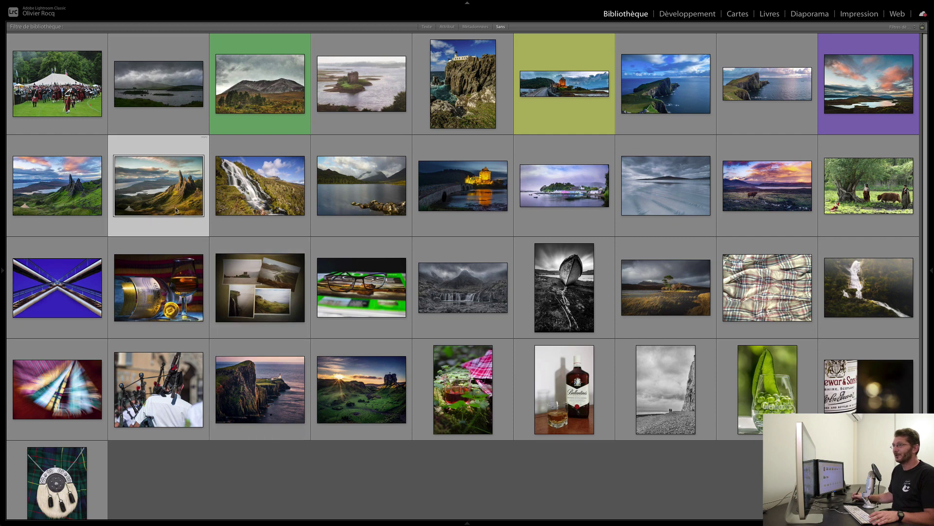
{"action": "double_click", "coordinate": [162, 186]}
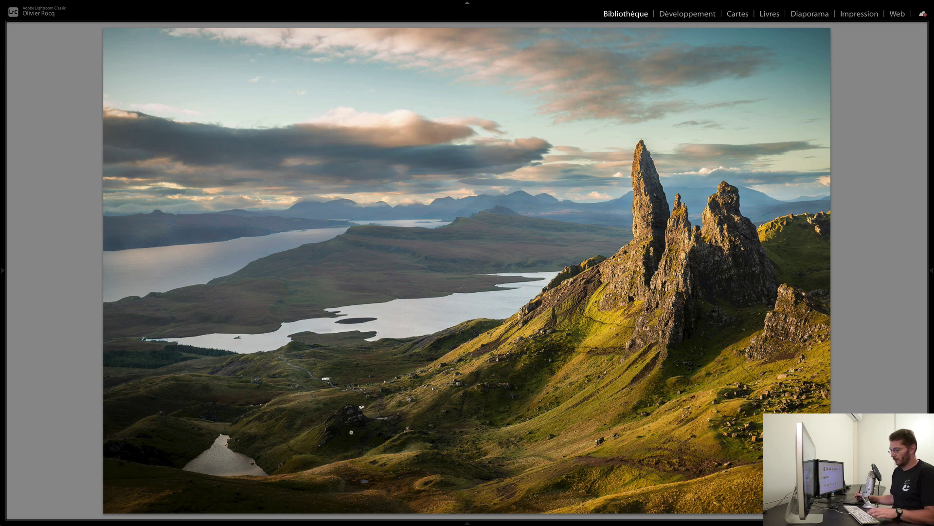
{"action": "key", "text": "i"}
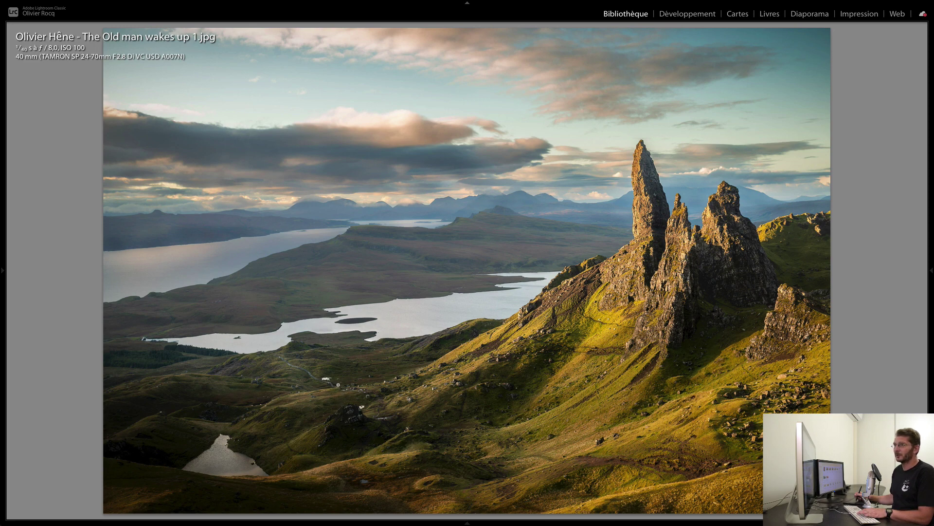
{"action": "key", "text": "i"}
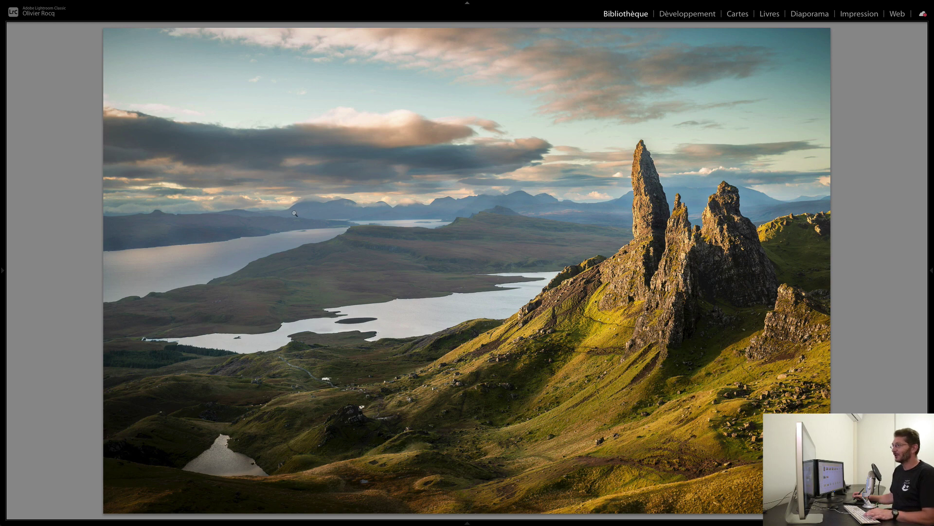
{"action": "key", "text": "g"}
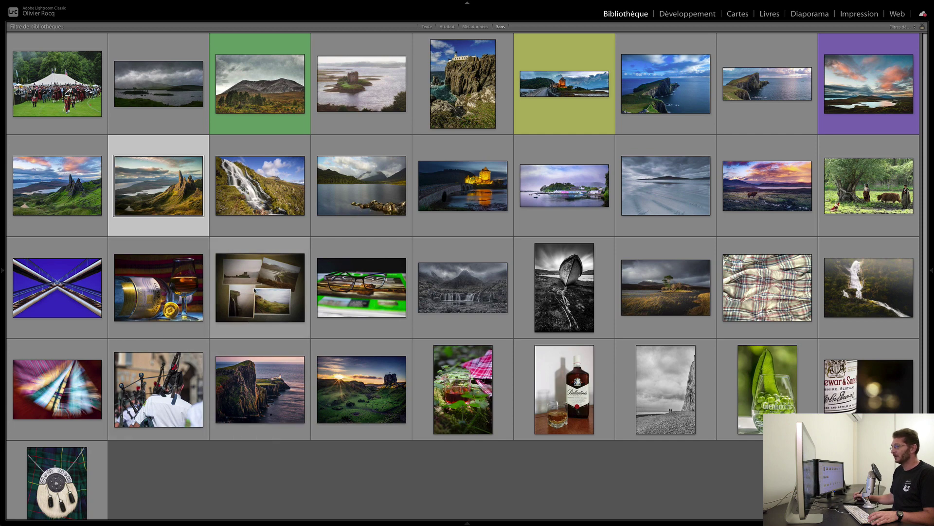
{"action": "scroll", "coordinate": [199, 450], "scroll_direction": "down", "scroll_amount": 1}
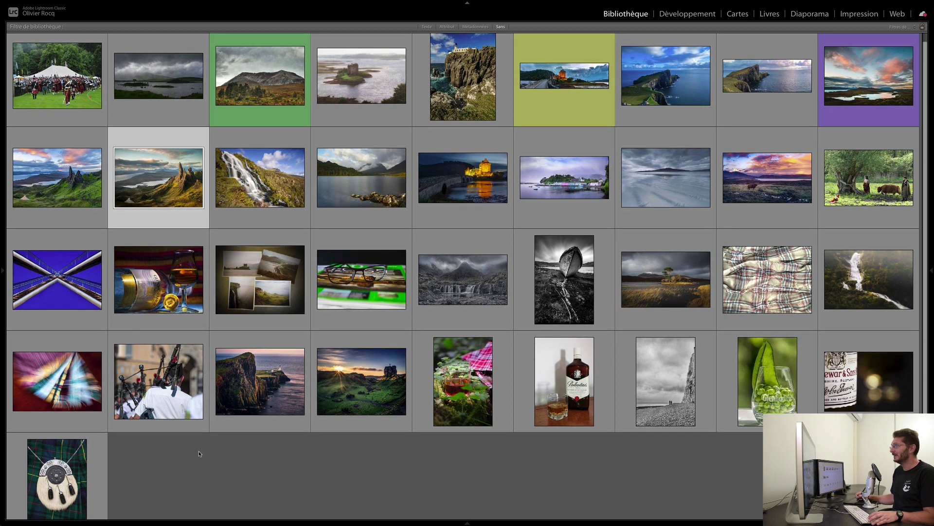
{"action": "scroll", "coordinate": [218, 437], "scroll_direction": "down", "scroll_amount": 1}
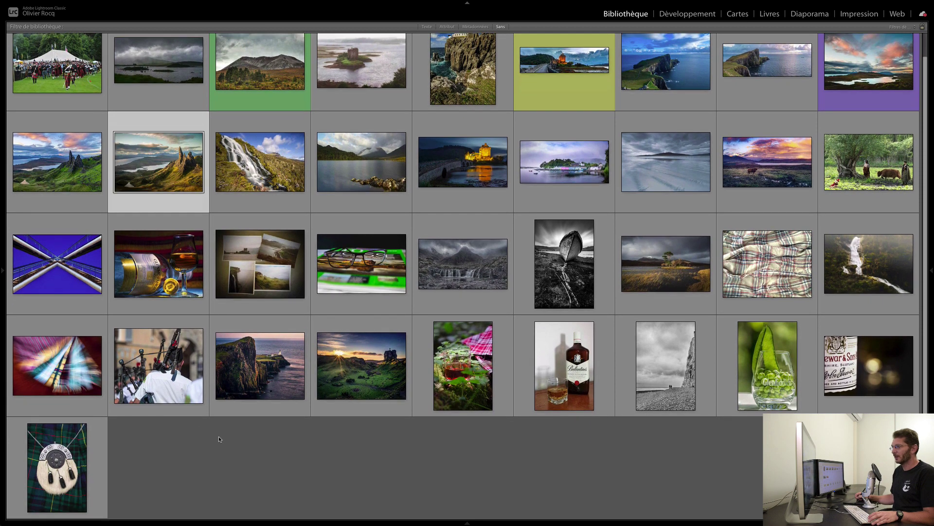
{"action": "scroll", "coordinate": [218, 436], "scroll_direction": "up", "scroll_amount": 2}
- Open the Fairy Glen sunset thumbnail in Loupe view
{"action": "double_click", "coordinate": [336, 409]}
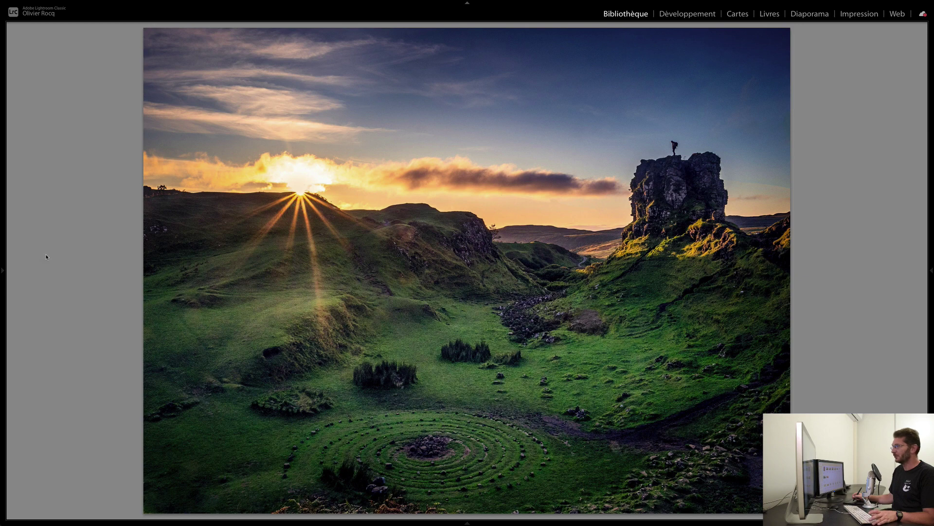
{"action": "left_click", "coordinate": [676, 145]}
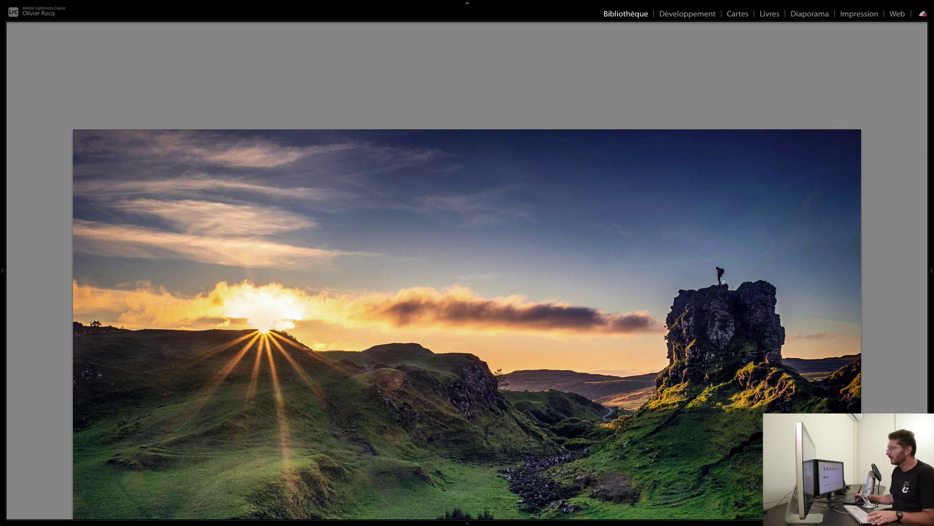
{"action": "left_click", "coordinate": [719, 275]}
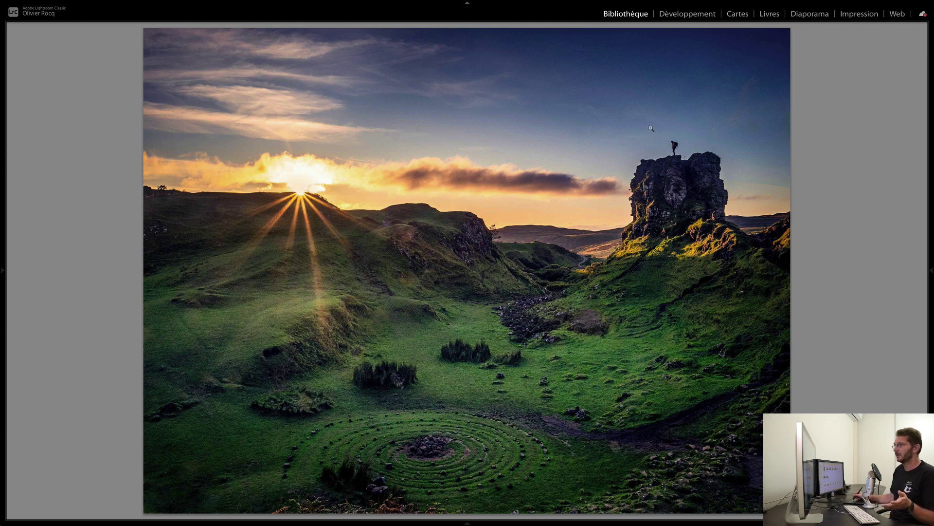
{"action": "left_click", "coordinate": [674, 147]}
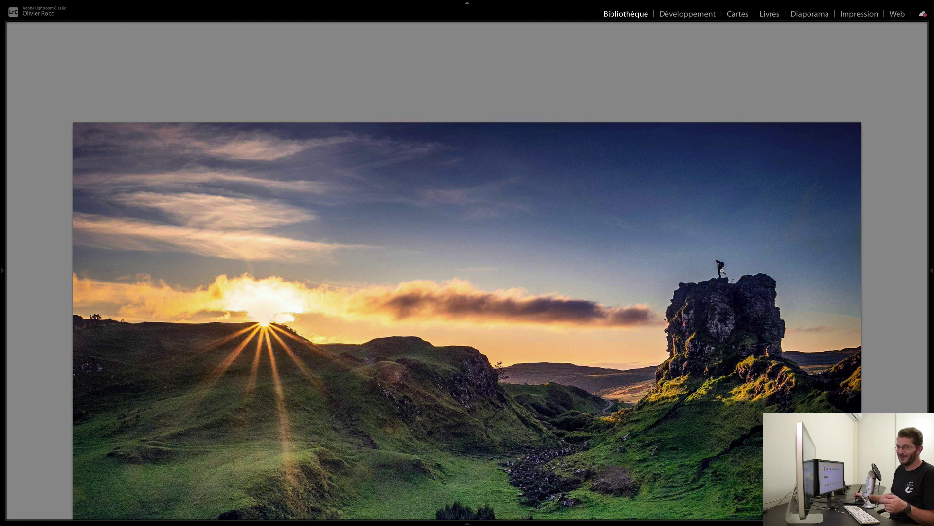
{"action": "left_click", "coordinate": [724, 272]}
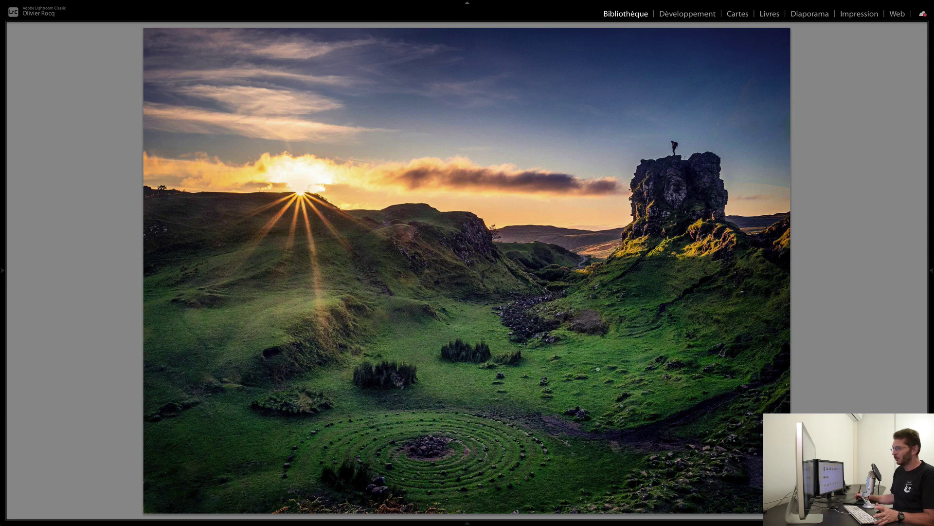
- Compare the 16:9 and full Fairy Glen versions, then switch to the Develop module
{"action": "key", "text": "Right"}
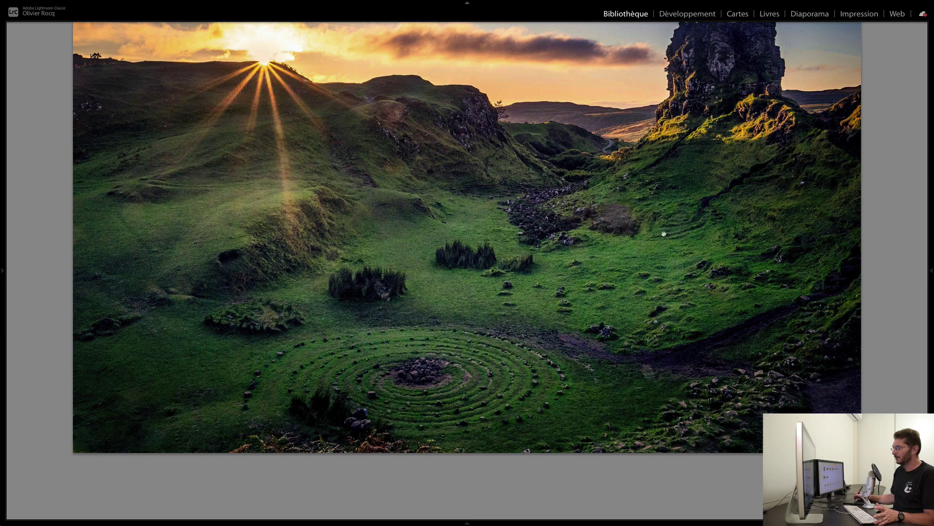
{"action": "key", "text": "Right"}
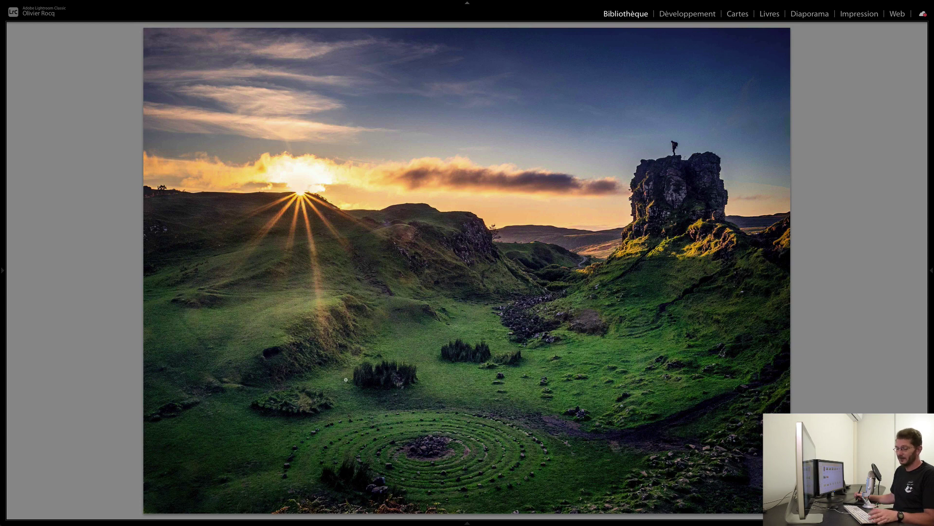
{"action": "key", "text": "d"}
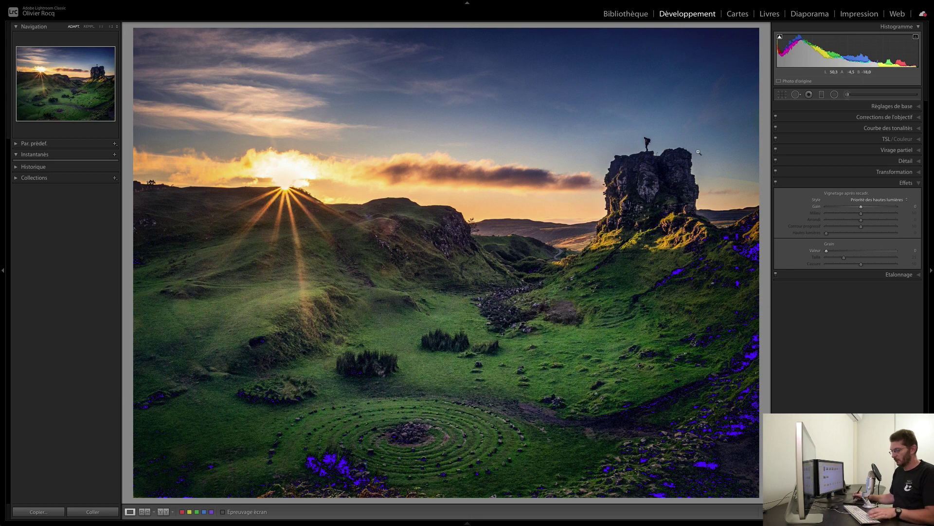
- Toggle the histogram's shadow clipping warning to check where shadows clip
{"action": "key", "text": "j"}
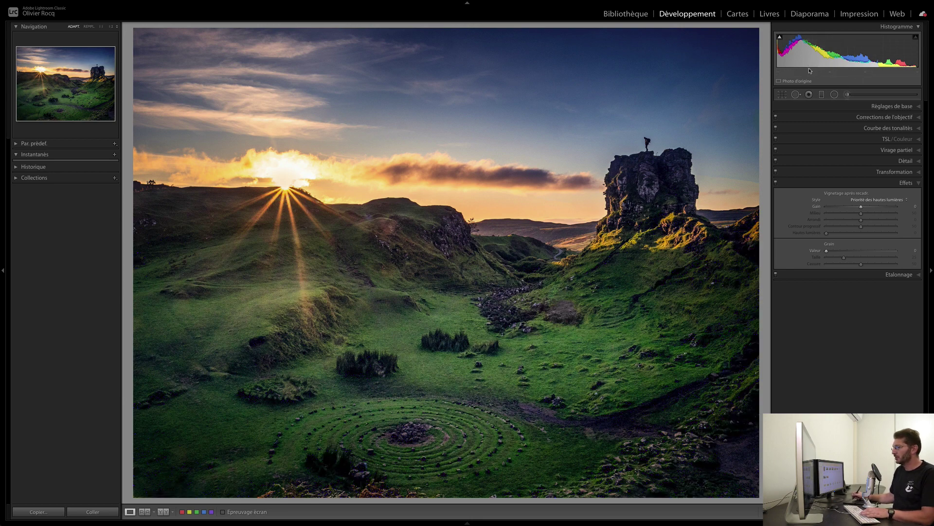
{"action": "key", "text": "j"}
{"action": "key", "text": "j"}
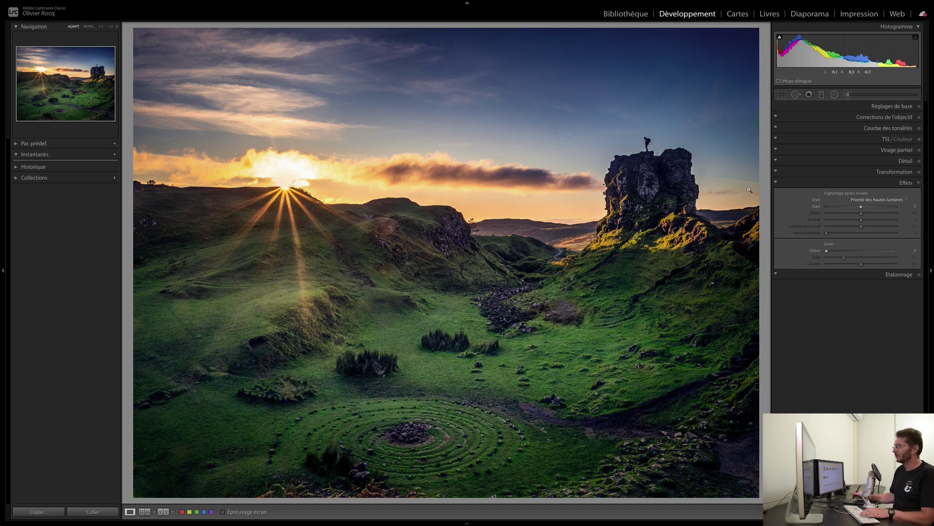
{"action": "left_click", "coordinate": [780, 38]}
- Zoom to 1:1, then 2:1, panning over the grassy valley and stone spiral
{"action": "left_click", "coordinate": [726, 456]}
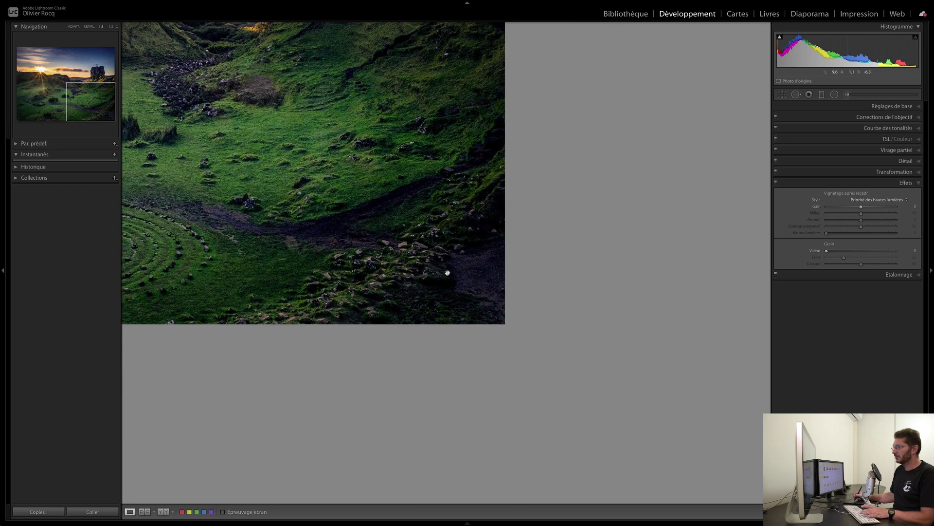
{"action": "mouse_move", "coordinate": [446, 271]}
{"action": "left_mouse_down"}
{"action": "mouse_move", "coordinate": [513, 309]}
{"action": "mouse_move", "coordinate": [185, 147]}
{"action": "left_mouse_up"}
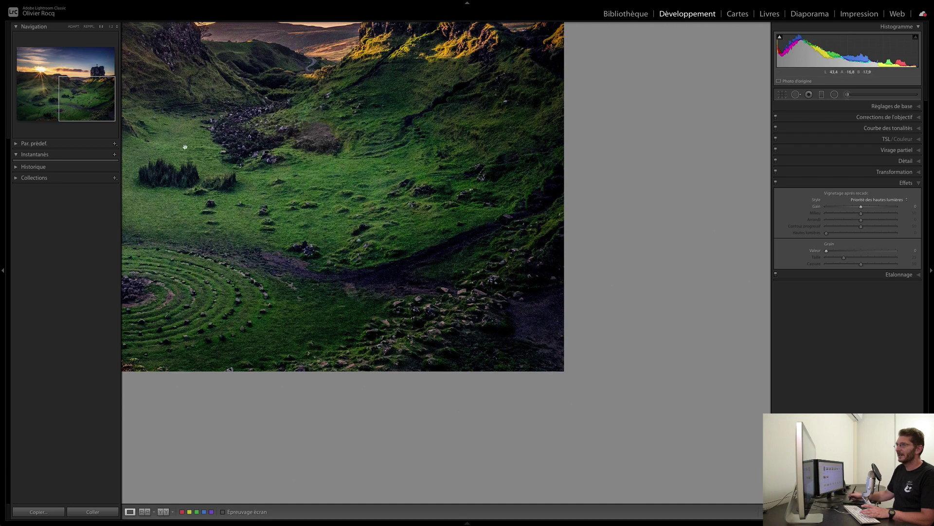
{"action": "left_click", "coordinate": [117, 27]}
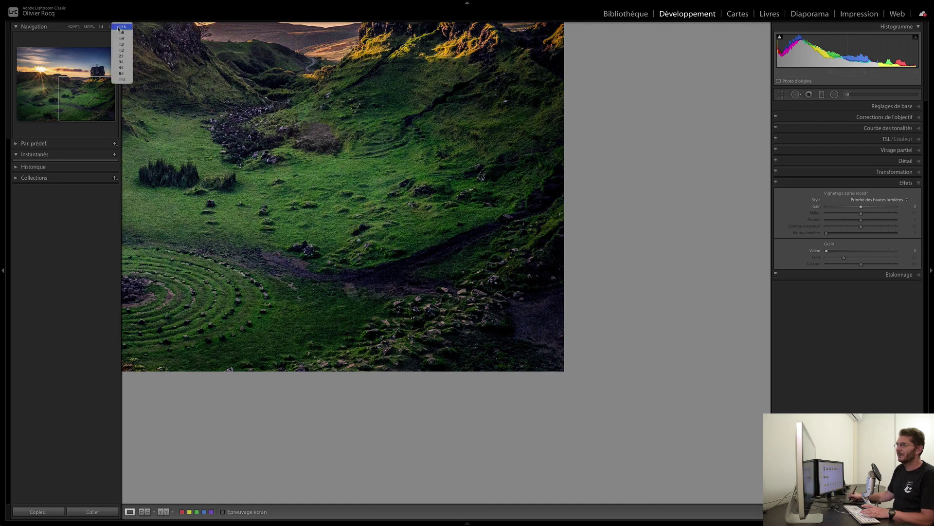
{"action": "left_click", "coordinate": [122, 56]}
{"action": "left_click_drag", "start_coordinate": [373, 317], "coordinate": [541, 301]}
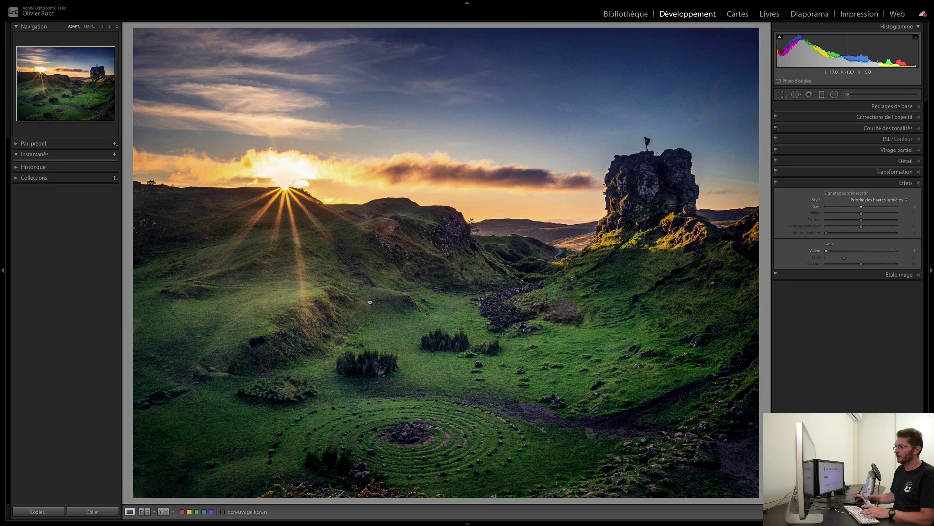
- Zoom the Fairy Glen photo back out to fit the window
{"action": "left_click", "coordinate": [367, 302]}
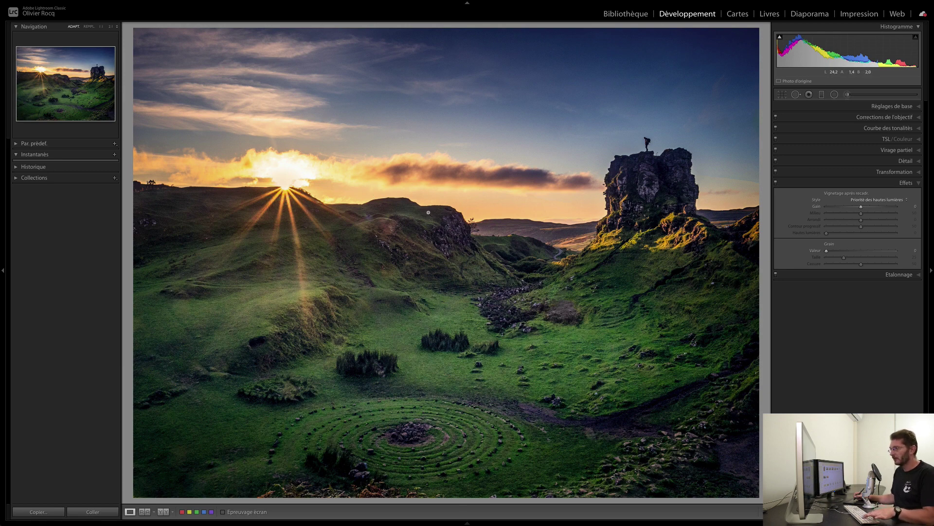
- Send the Fairy Glen photo to Photoshop 2020 via Edit In, confirming with Modifier
{"action": "key", "text": "ctrl+e"}
{"action": "left_click", "coordinate": [519, 204]}
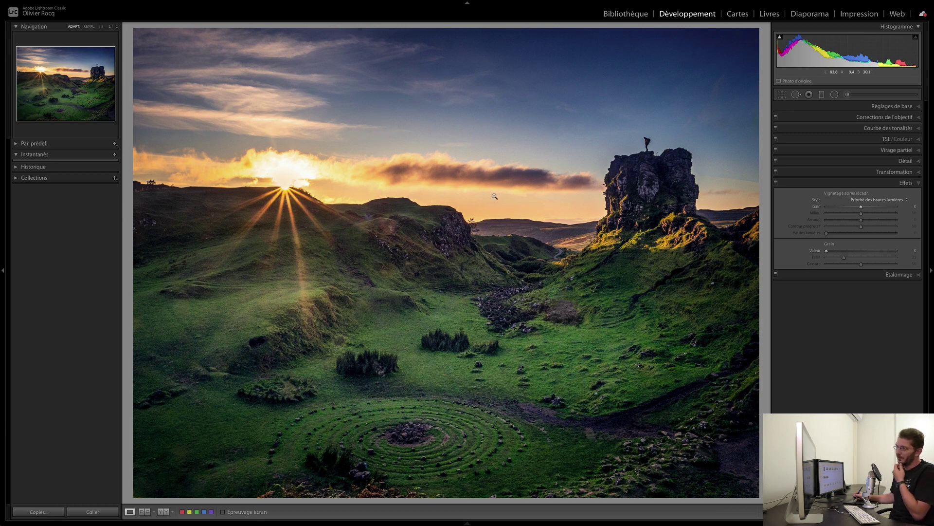
- Open the photo in Photoshop keeping the embedded profile, and duplicate the background layer
{"action": "key", "text": "ctrl+e"}
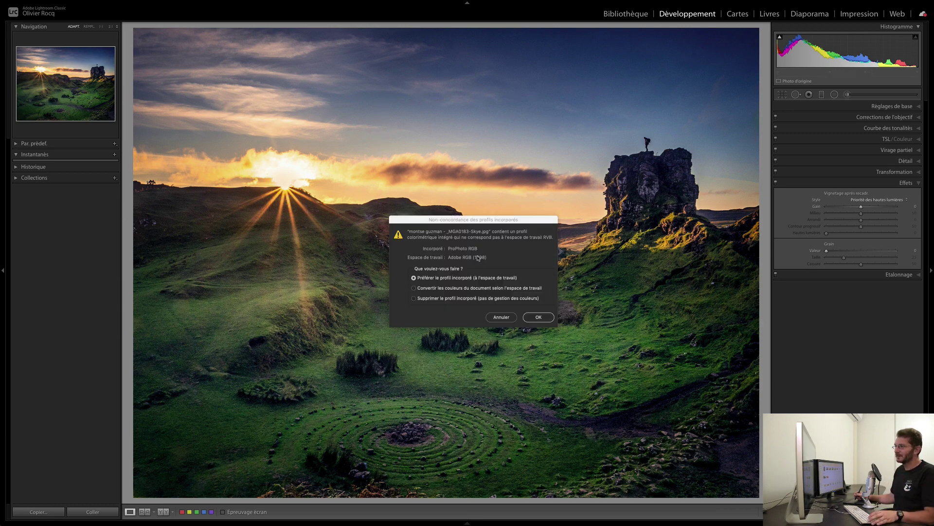
{"action": "left_click", "coordinate": [538, 317]}
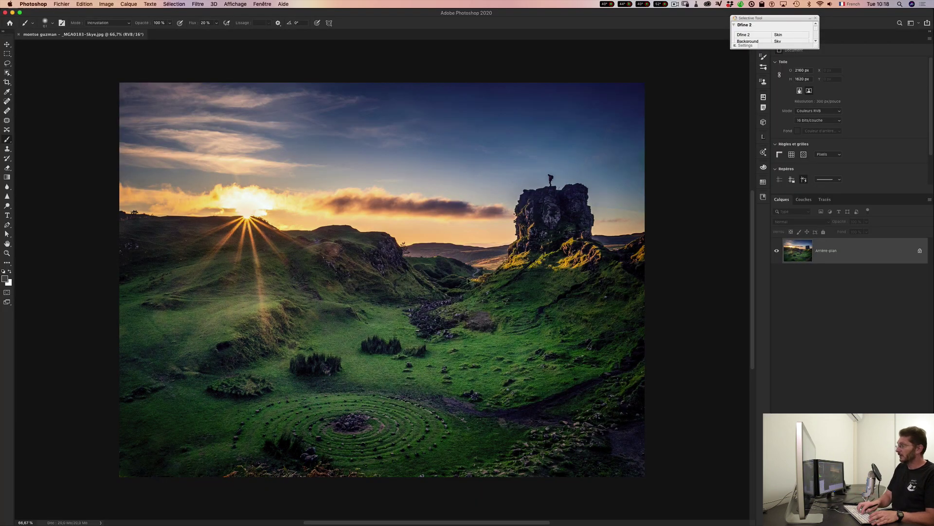
{"action": "key", "text": "ctrl+j"}
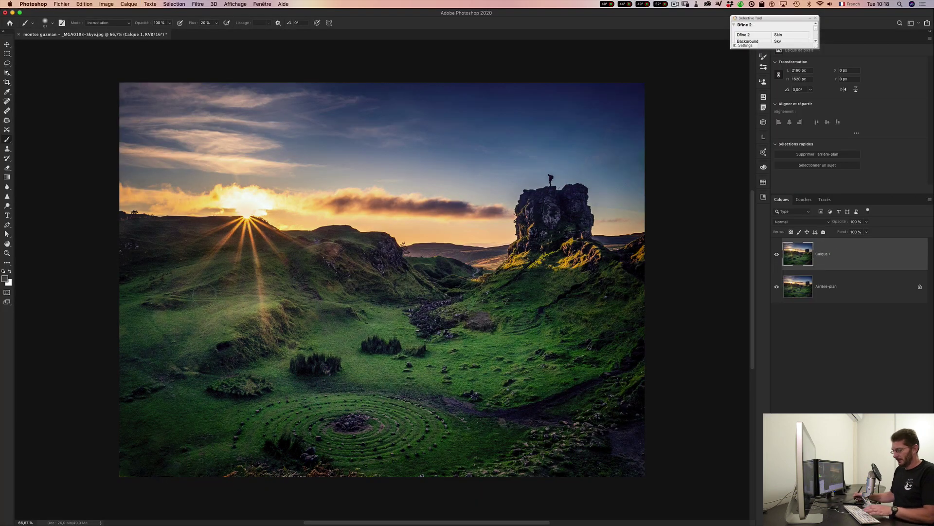
- Draw a rectangular marquee over the upper-right band of sky
{"action": "key", "text": "m"}
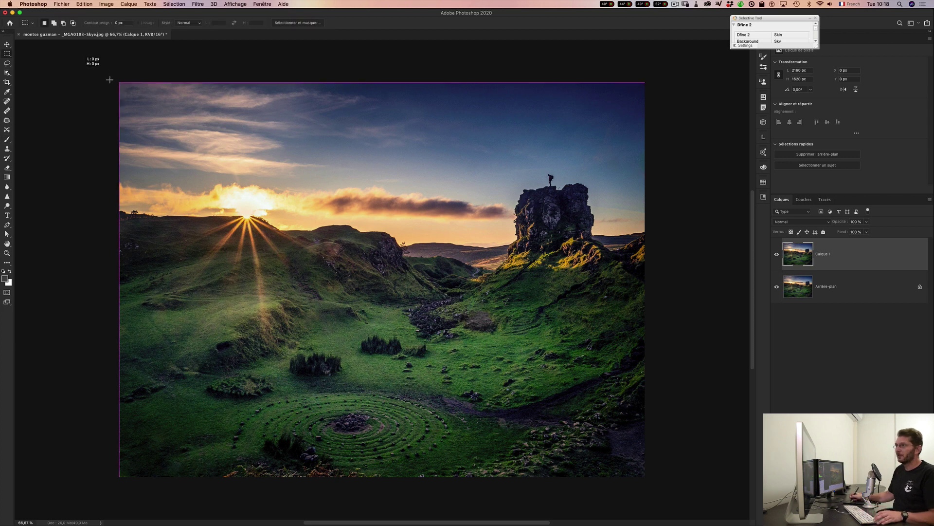
{"action": "mouse_move", "coordinate": [119, 83]}
{"action": "left_mouse_down"}
{"action": "mouse_move", "coordinate": [140, 131]}
{"action": "mouse_move", "coordinate": [678, 171]}
{"action": "left_mouse_up"}
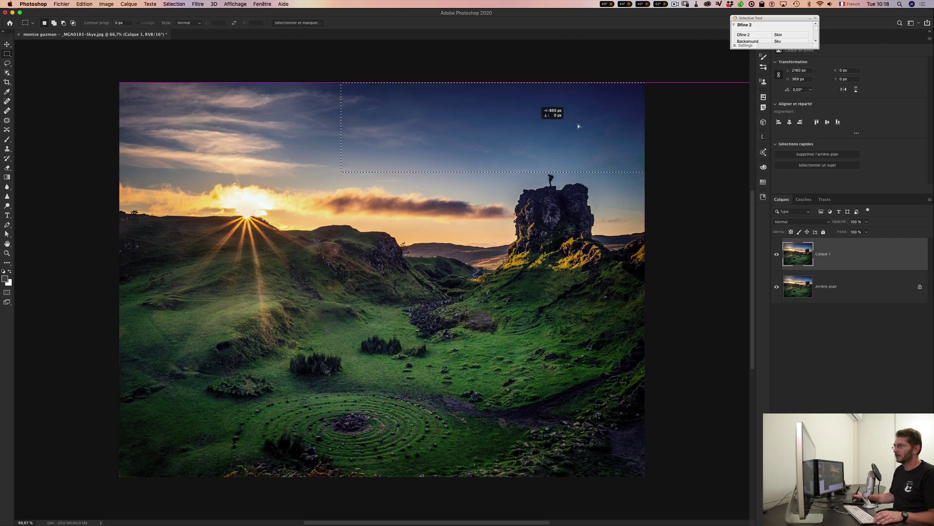
{"action": "mouse_move", "coordinate": [261, 124]}
{"action": "left_mouse_down"}
{"action": "mouse_move", "coordinate": [626, 124]}
{"action": "mouse_move", "coordinate": [614, 124]}
{"action": "left_mouse_up"}
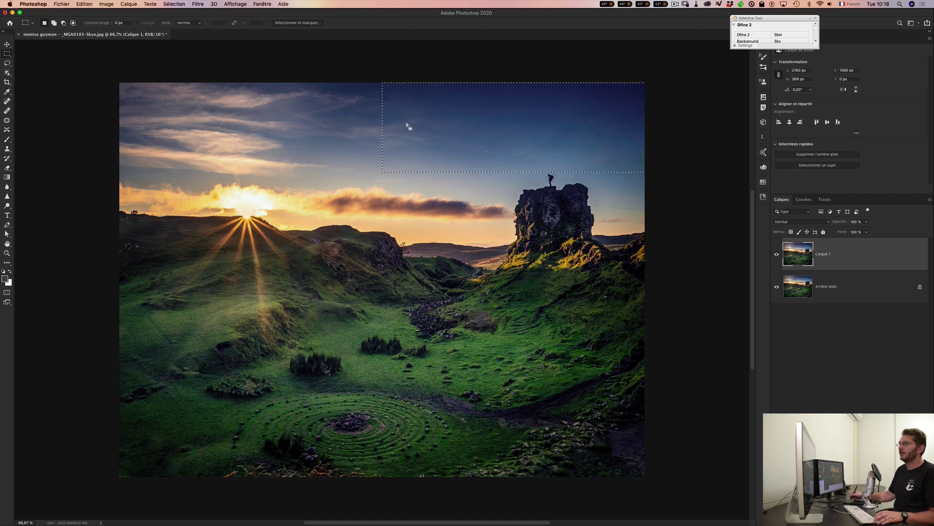
- Average-blur the upper-right sky to flat blue and upper-left to grey, then marquee the sunset band
{"action": "left_click", "coordinate": [197, 4]}
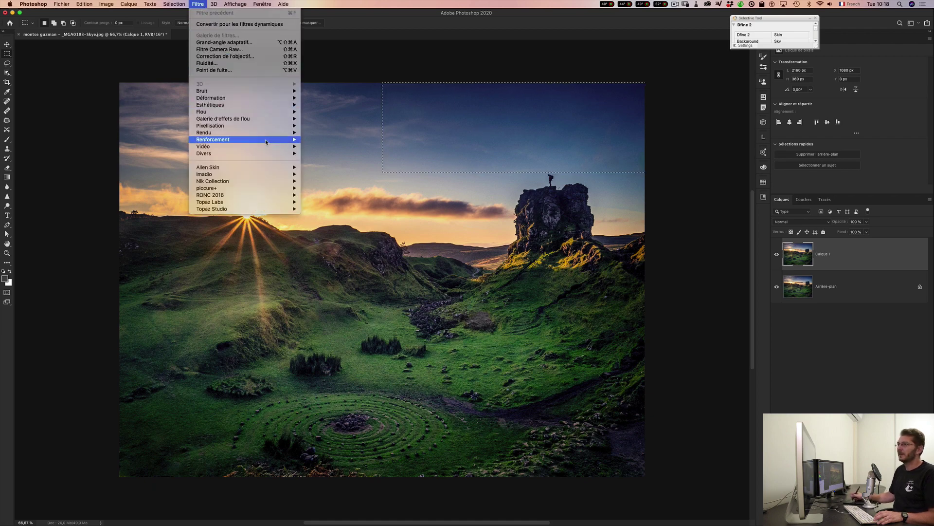
{"action": "mouse_move", "coordinate": [202, 112]}
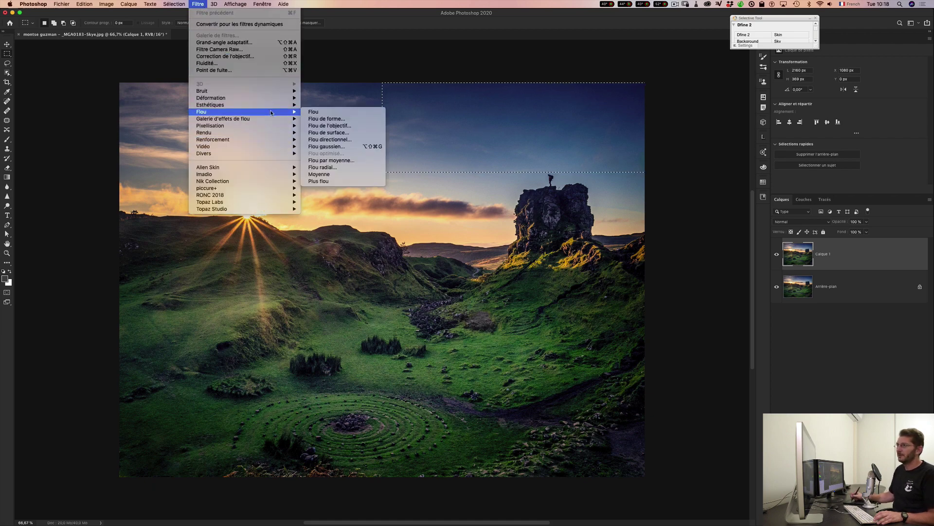
{"action": "left_click", "coordinate": [341, 168]}
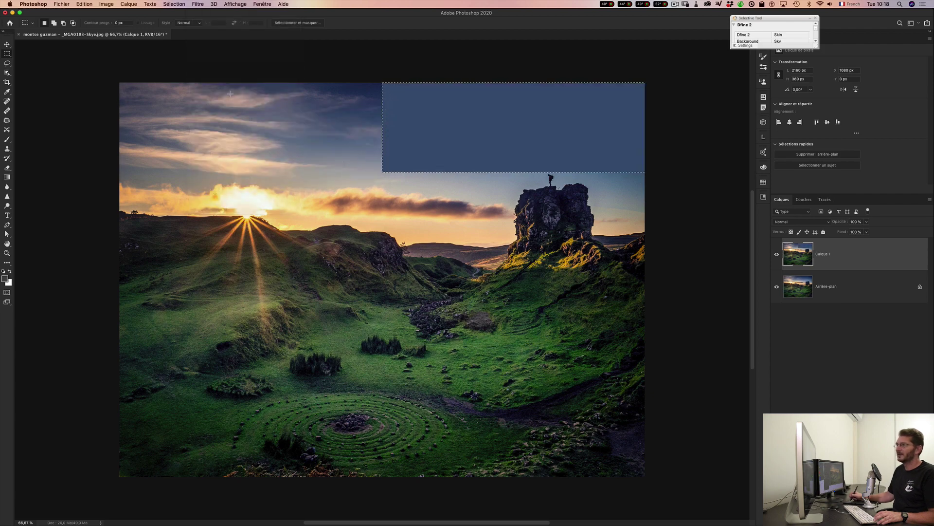
{"action": "left_click_drag", "start_coordinate": [419, 120], "coordinate": [41, 119]}
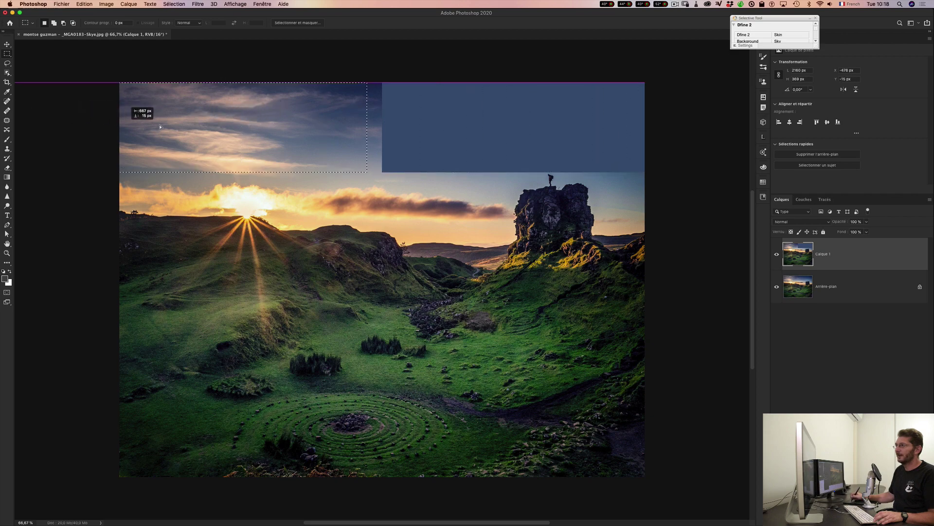
{"action": "left_click_drag", "start_coordinate": [41, 119], "coordinate": [173, 127]}
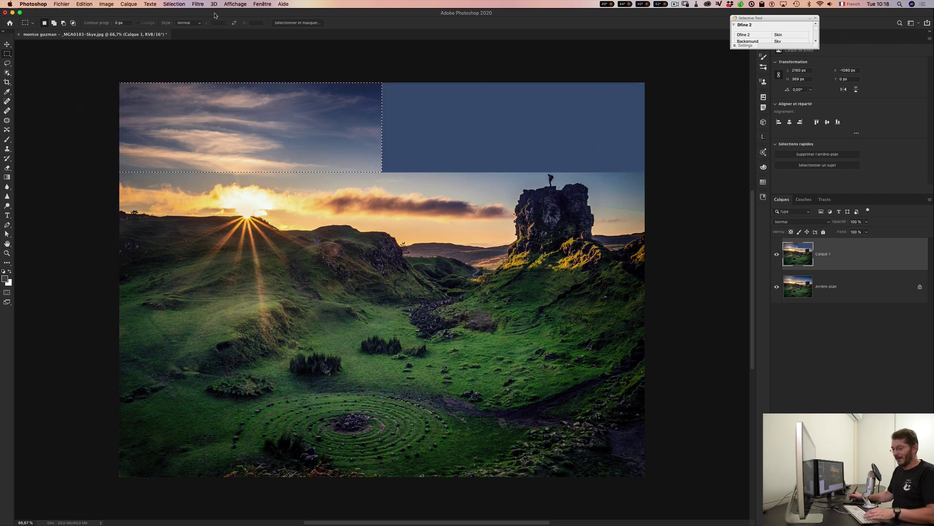
{"action": "key", "text": "alt+BackSpace"}
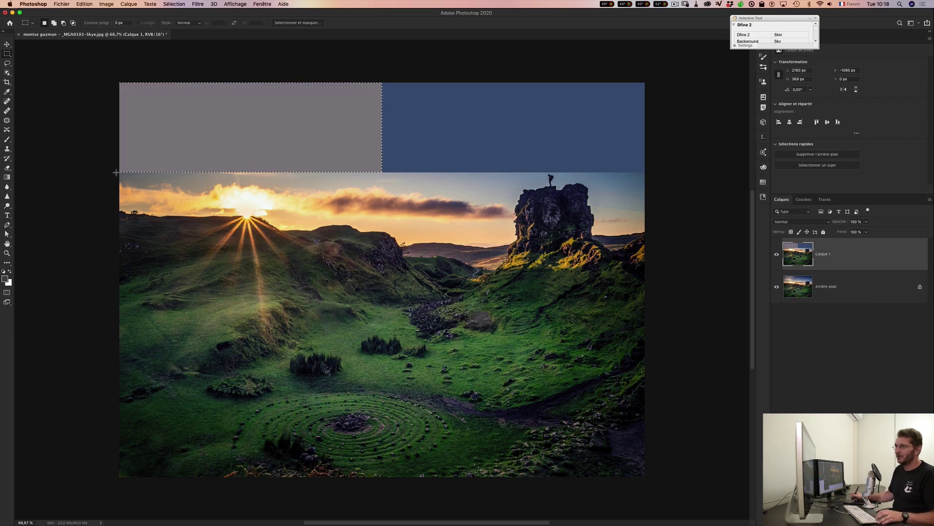
{"action": "left_click_drag", "start_coordinate": [116, 173], "coordinate": [511, 230]}
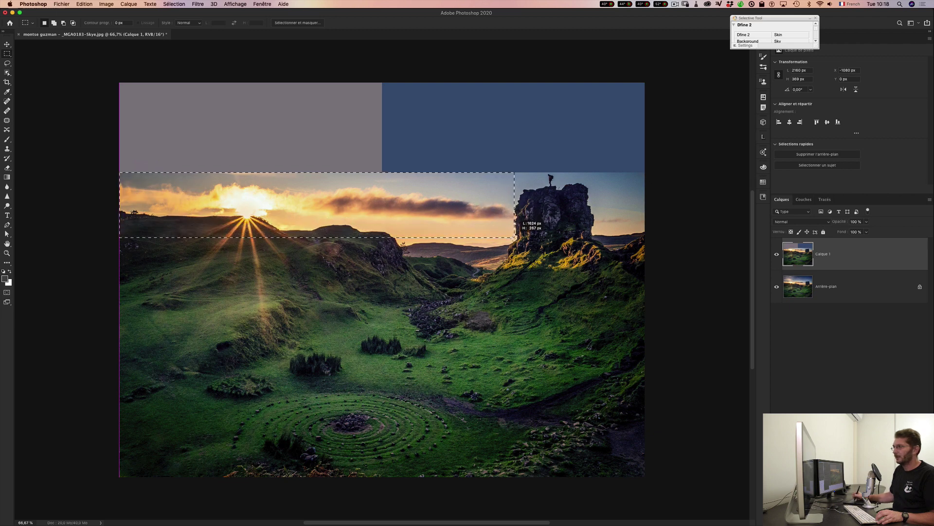
{"action": "left_click_drag", "start_coordinate": [511, 230], "coordinate": [514, 243]}
- Flatten the sunset band and the lower-left green valley to their average colours
{"action": "key", "text": "ctrl+f"}
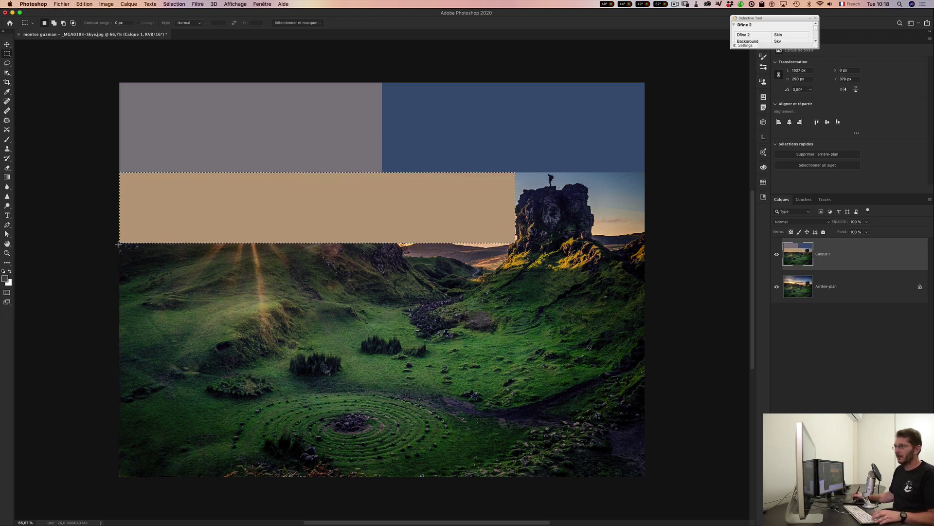
{"action": "left_click_drag", "start_coordinate": [113, 242], "coordinate": [166, 252]}
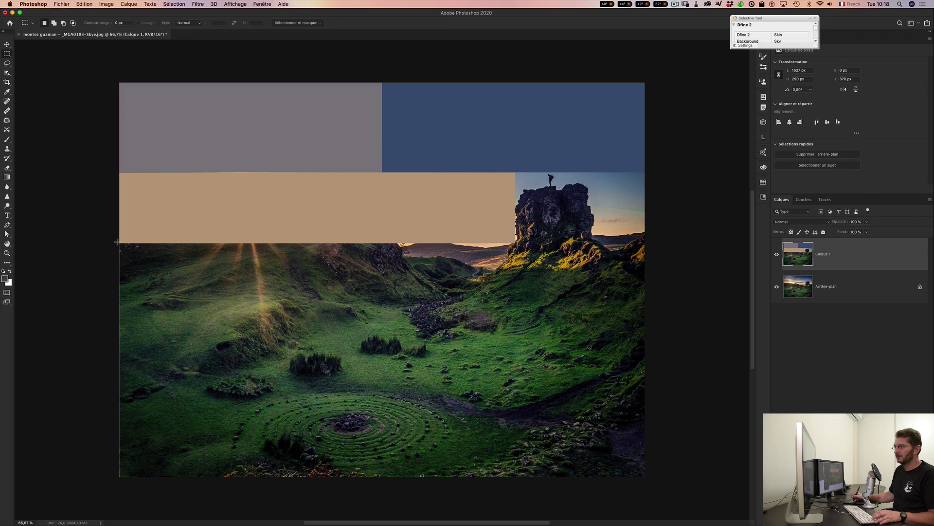
{"action": "left_click", "coordinate": [168, 249]}
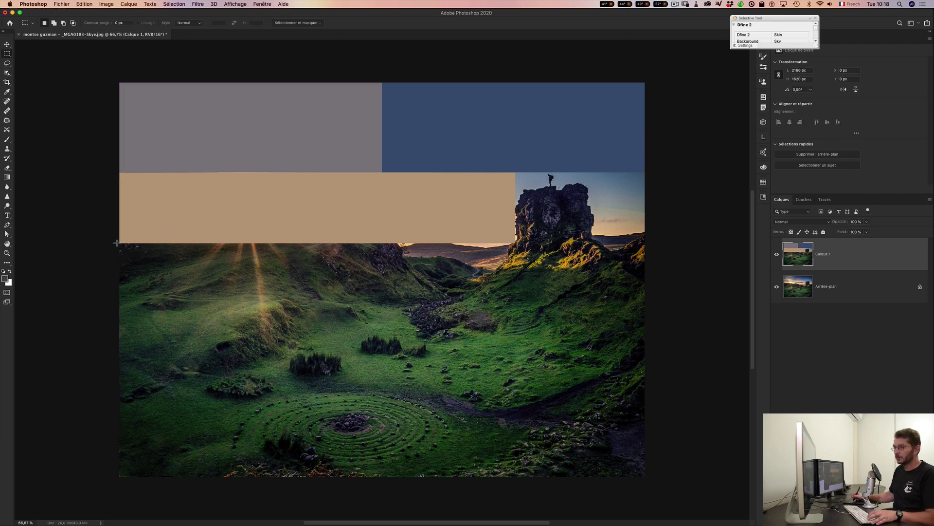
{"action": "left_click_drag", "start_coordinate": [117, 242], "coordinate": [436, 465]}
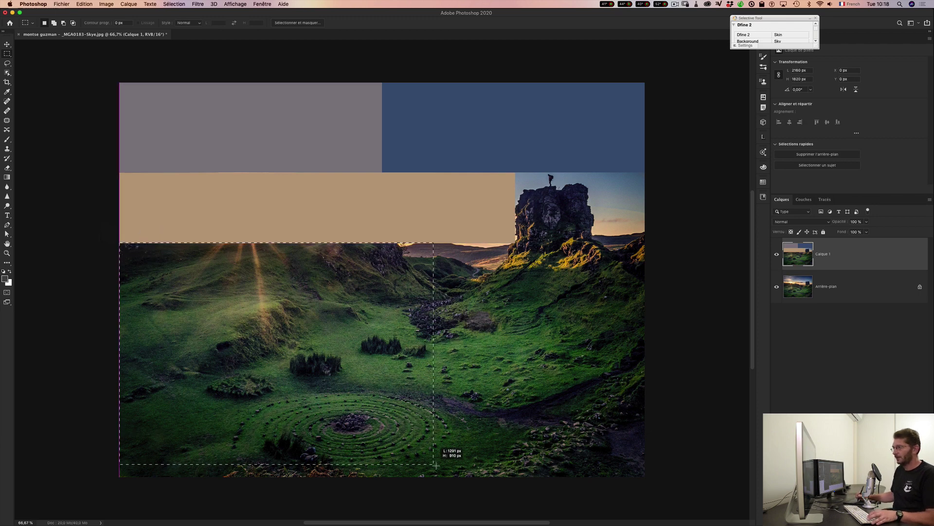
{"action": "left_click_drag", "start_coordinate": [436, 466], "coordinate": [505, 472]}
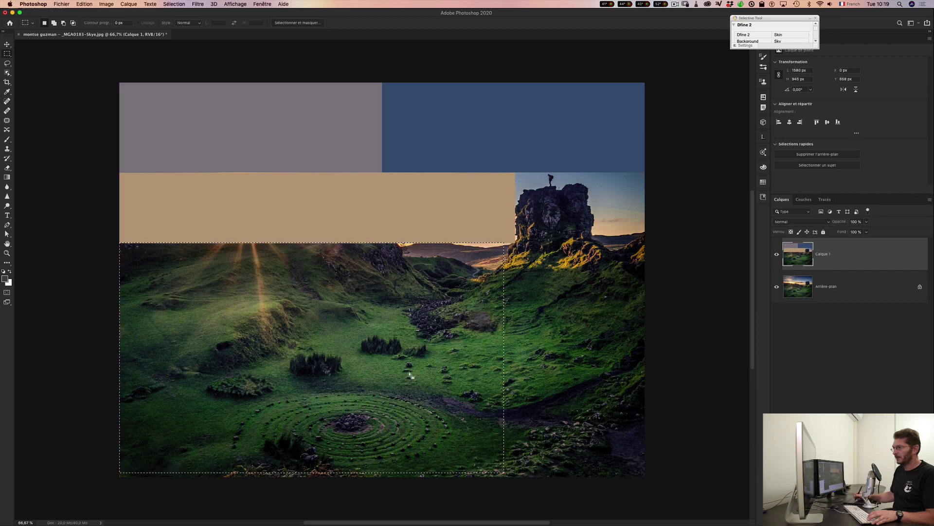
{"action": "left_click_drag", "start_coordinate": [410, 374], "coordinate": [365, 332]}
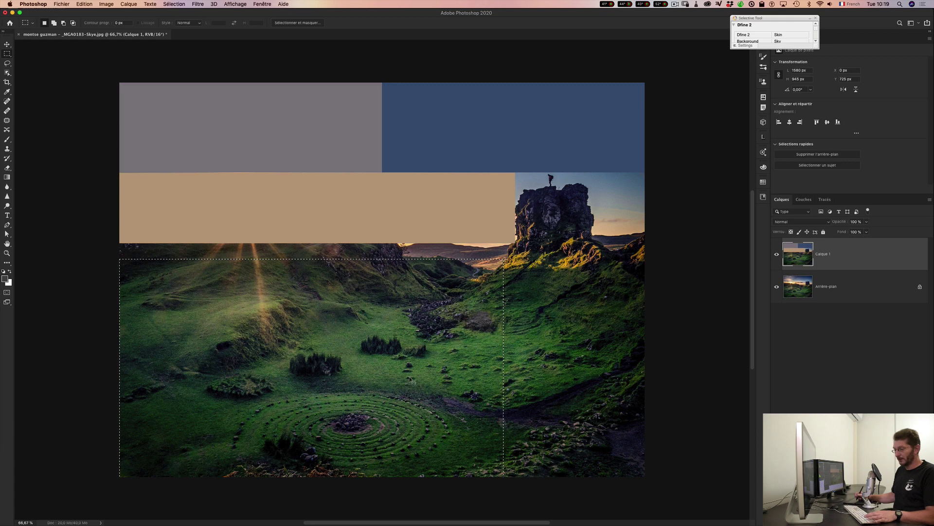
{"action": "key", "text": "ctrl+f"}
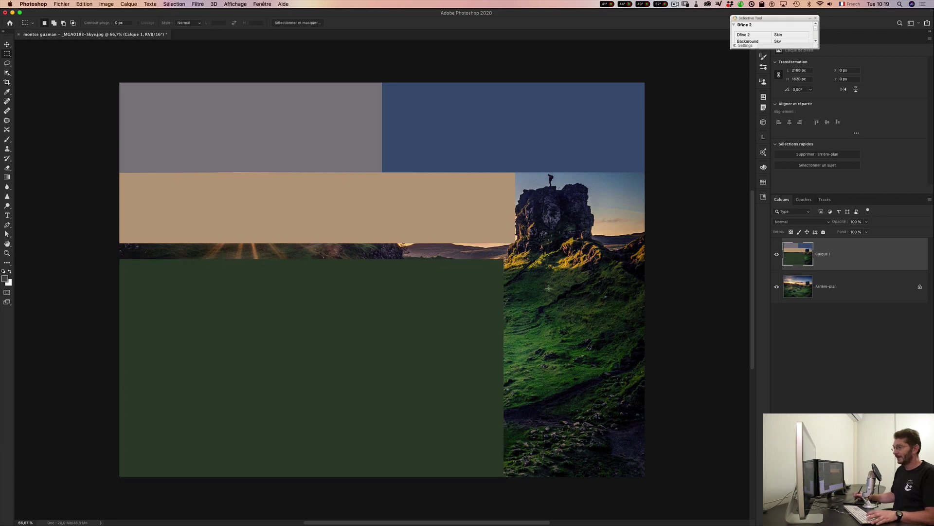
- Average the strip below the rock, the rock area and thin middle band, then deselect and hide the layer
{"action": "left_click_drag", "start_coordinate": [501, 249], "coordinate": [672, 445]}
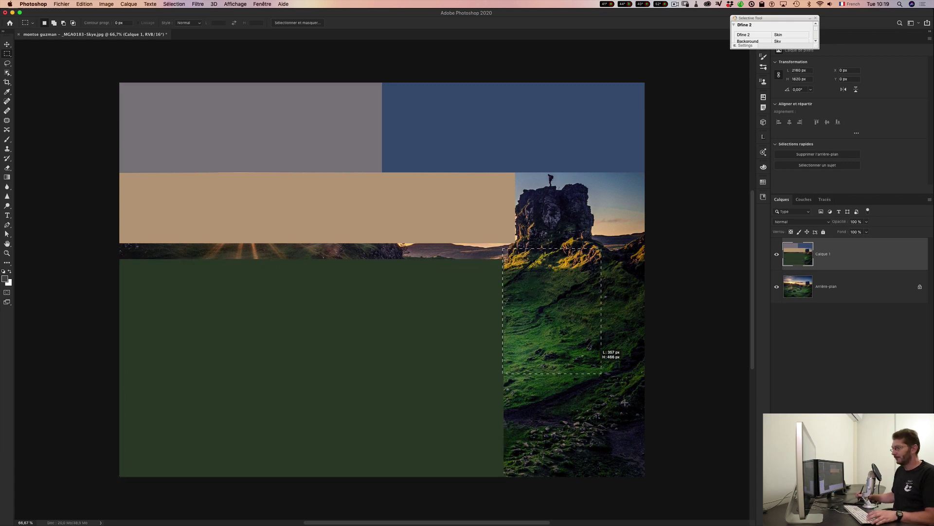
{"action": "key", "text": "ctrl+f"}
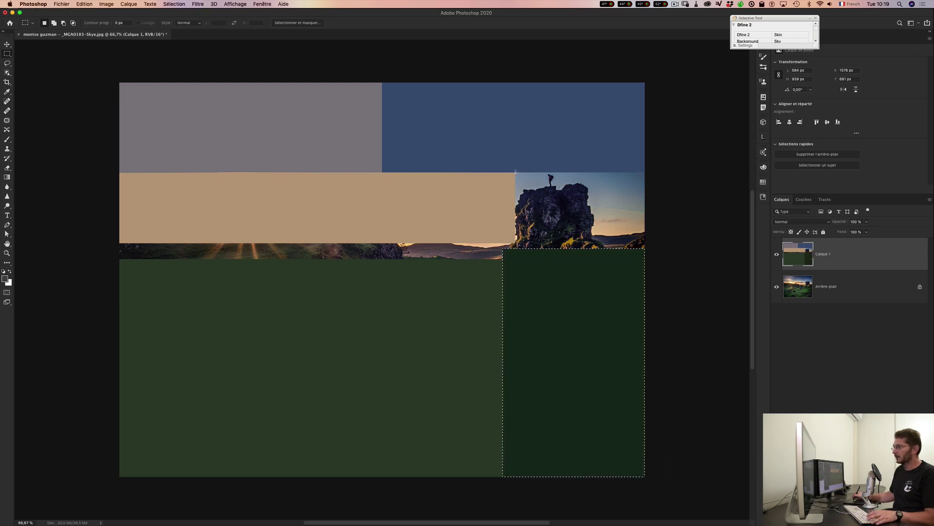
{"action": "mouse_move", "coordinate": [516, 173]}
{"action": "left_mouse_down"}
{"action": "mouse_move", "coordinate": [546, 211]}
{"action": "mouse_move", "coordinate": [677, 248]}
{"action": "left_mouse_up"}
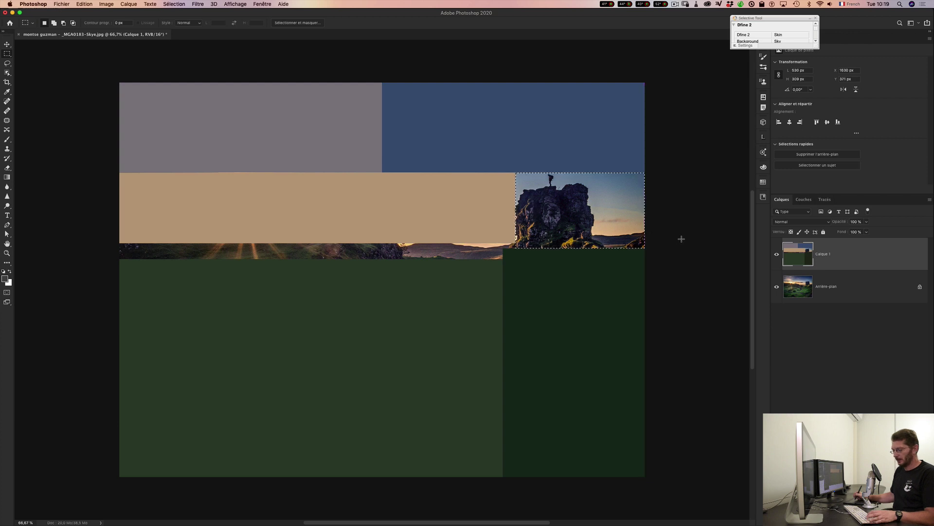
{"action": "key", "text": "ctrl+f"}
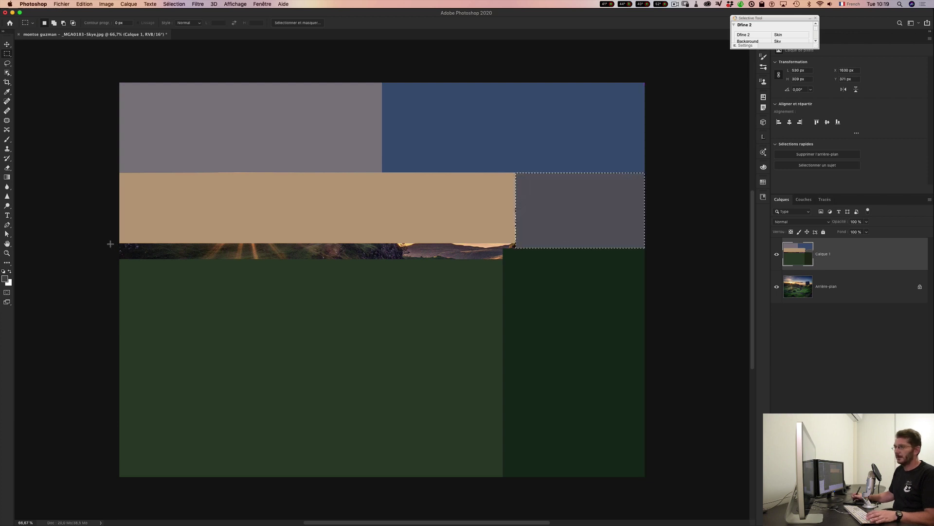
{"action": "mouse_move", "coordinate": [111, 242]}
{"action": "left_mouse_down"}
{"action": "mouse_move", "coordinate": [147, 253]}
{"action": "mouse_move", "coordinate": [502, 258]}
{"action": "left_mouse_up"}
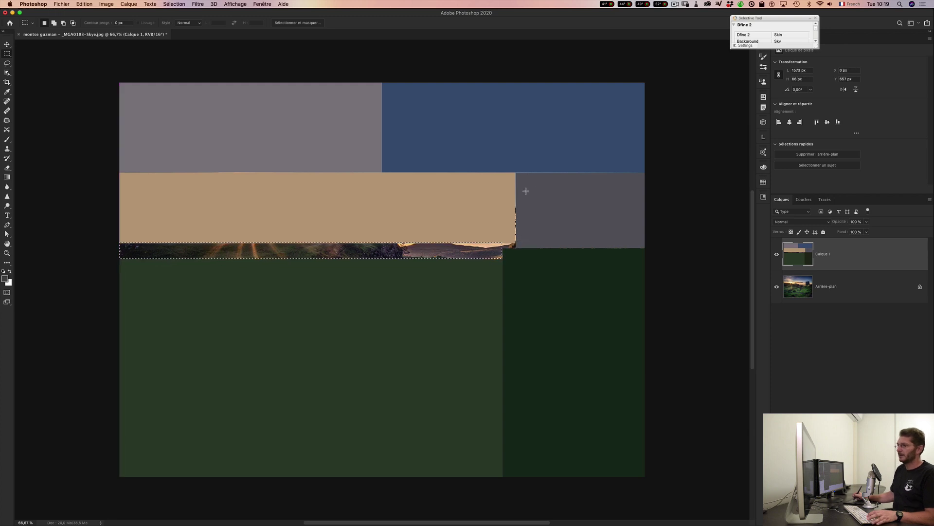
{"action": "key", "text": "ctrl+f"}
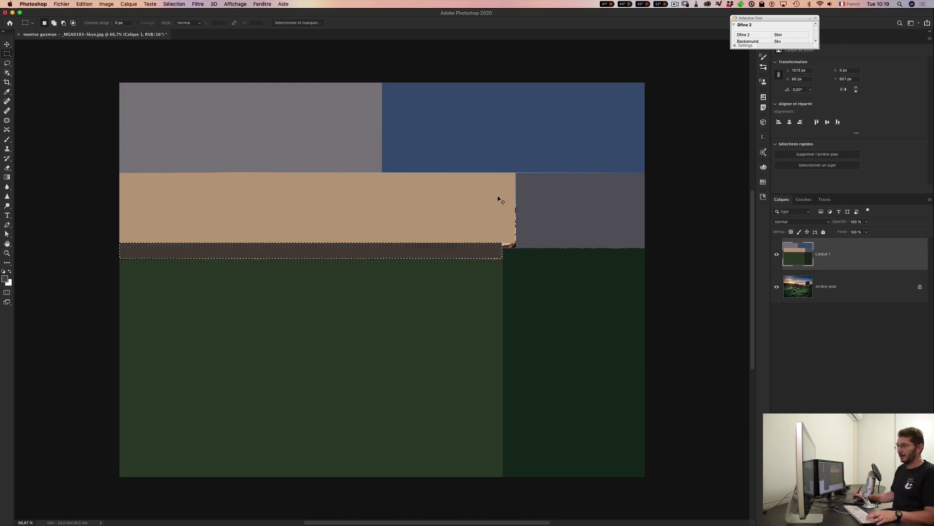
{"action": "key", "text": "ctrl+d"}
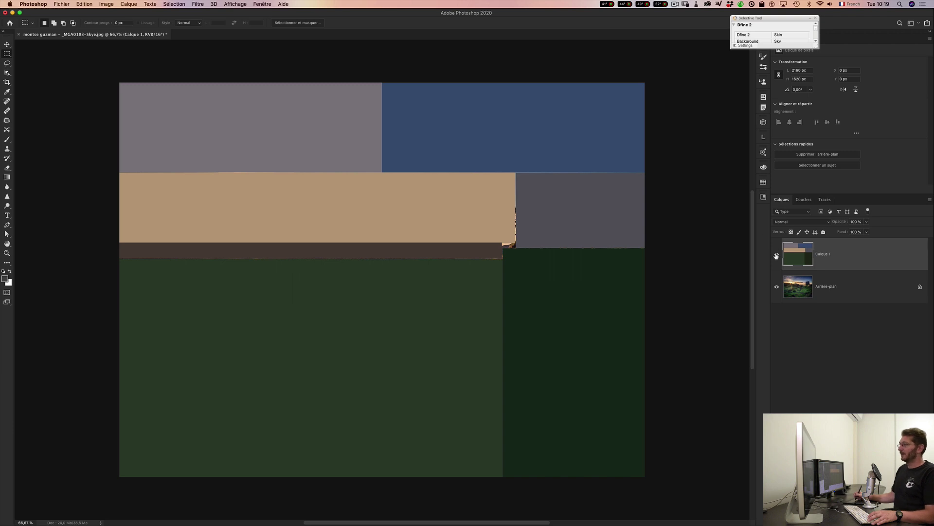
{"action": "left_click", "coordinate": [777, 256]}
- Show the colour-block layer and soften it with a 31.7-pixel Gaussian blur (Flou gaussien)
{"action": "left_click", "coordinate": [776, 254]}
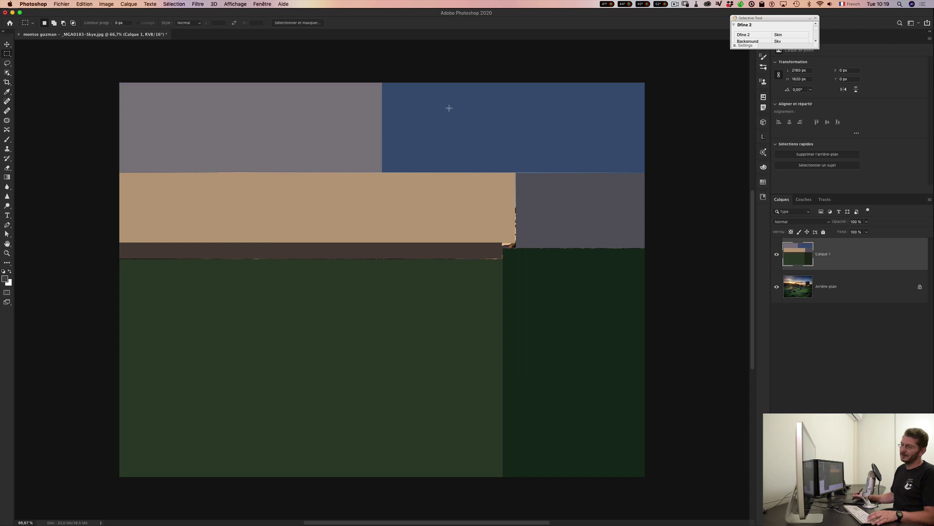
{"action": "key", "text": "v"}
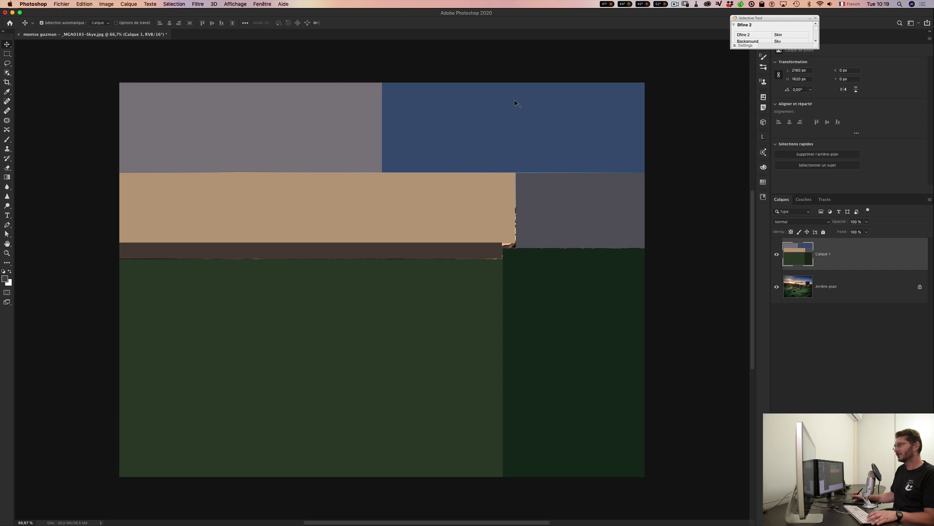
{"action": "left_click", "coordinate": [199, 4]}
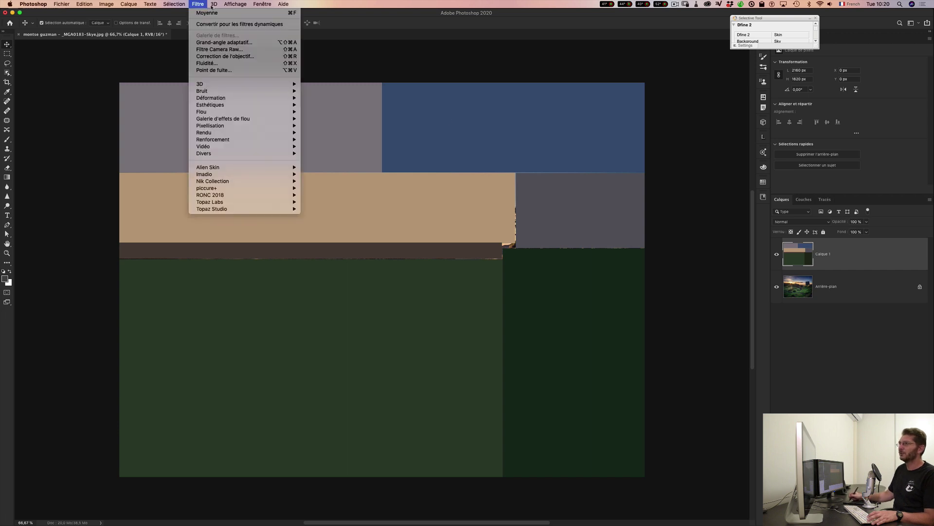
{"action": "mouse_move", "coordinate": [219, 111]}
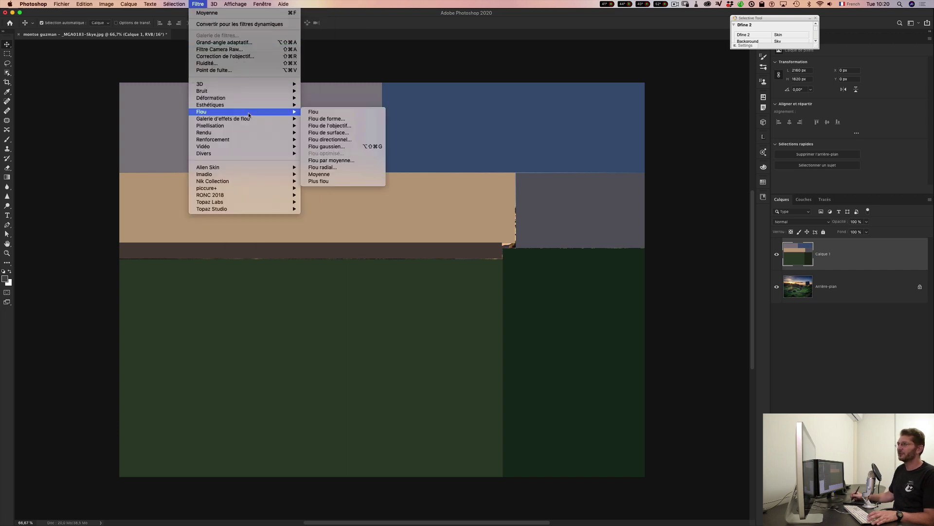
{"action": "left_click", "coordinate": [325, 146]}
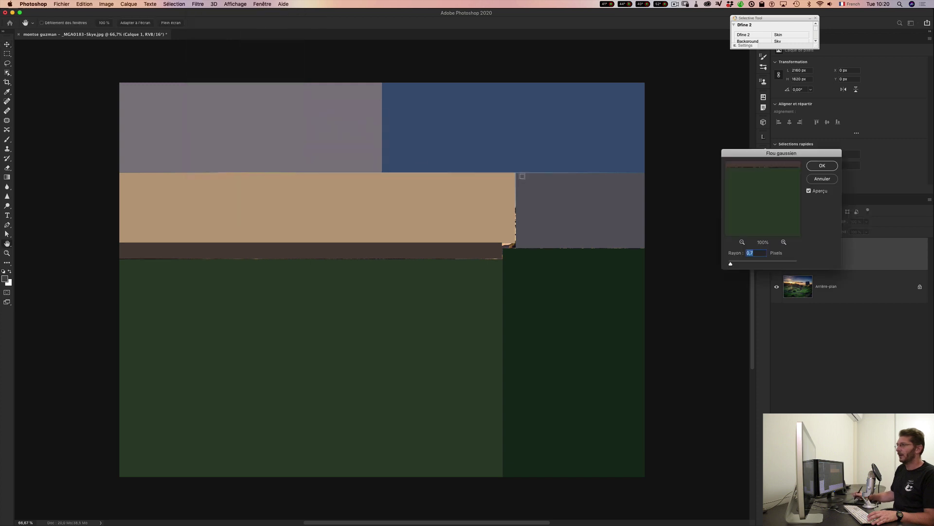
{"action": "left_click_drag", "start_coordinate": [730, 264], "coordinate": [771, 263]}
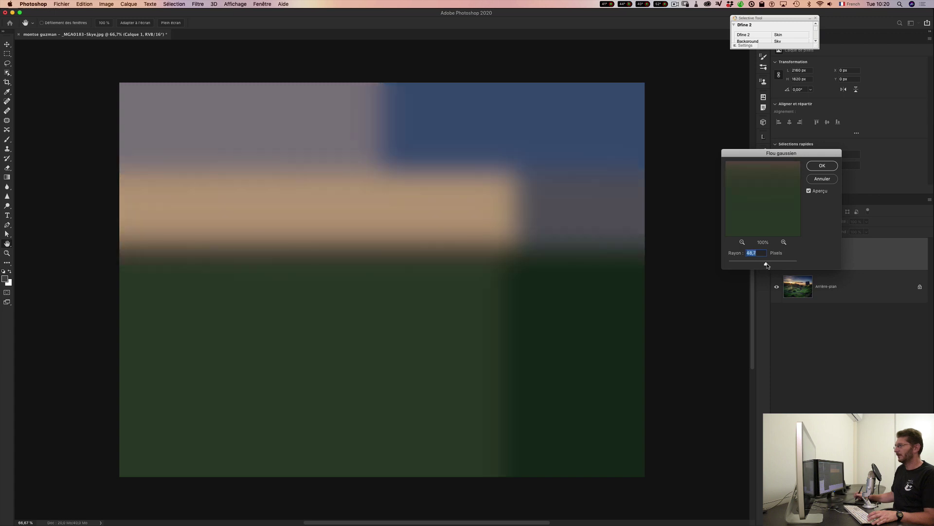
{"action": "left_click_drag", "start_coordinate": [764, 265], "coordinate": [762, 264]}
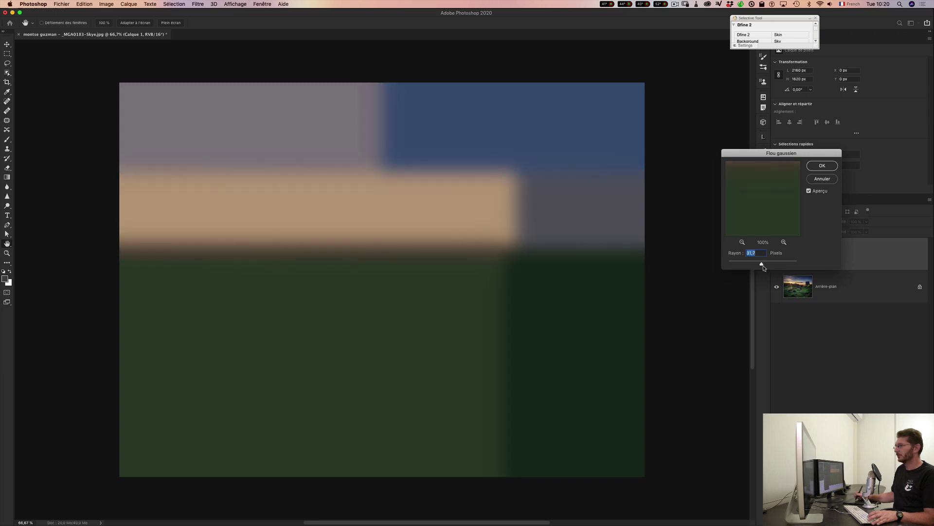
{"action": "left_click", "coordinate": [822, 166]}
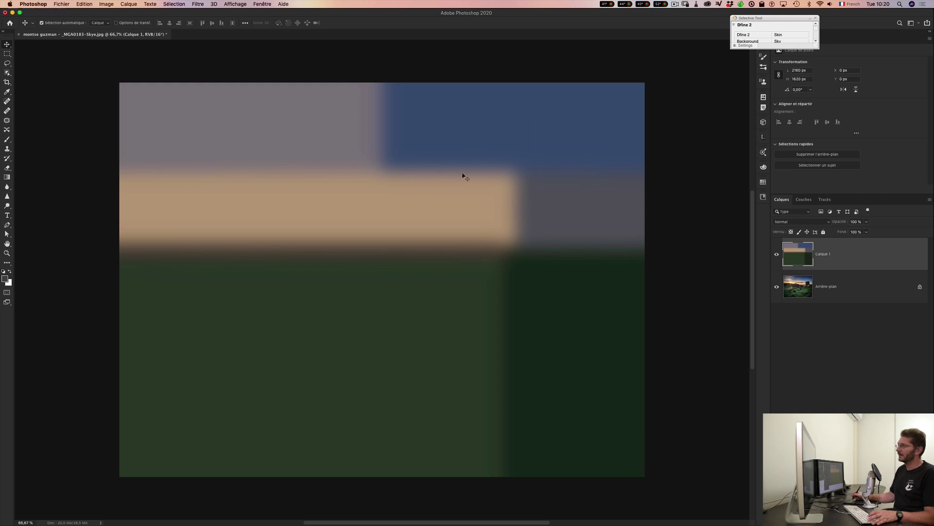
{"action": "left_click", "coordinate": [811, 18]}
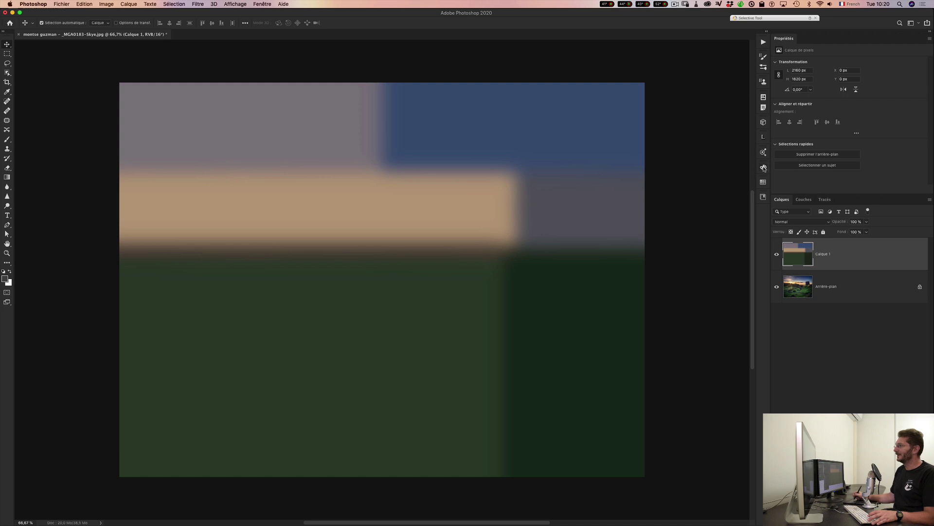
- Open the Thèmes Adobe Color panel and switch to the Eyedropper tool for sampling
{"action": "left_click", "coordinate": [262, 4]}
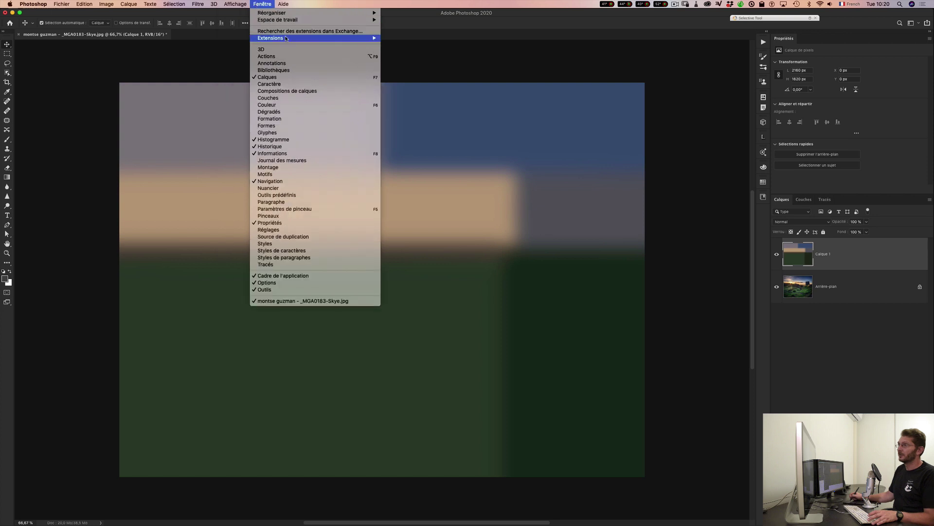
{"action": "mouse_move", "coordinate": [271, 38]}
{"action": "left_click", "coordinate": [421, 53]}
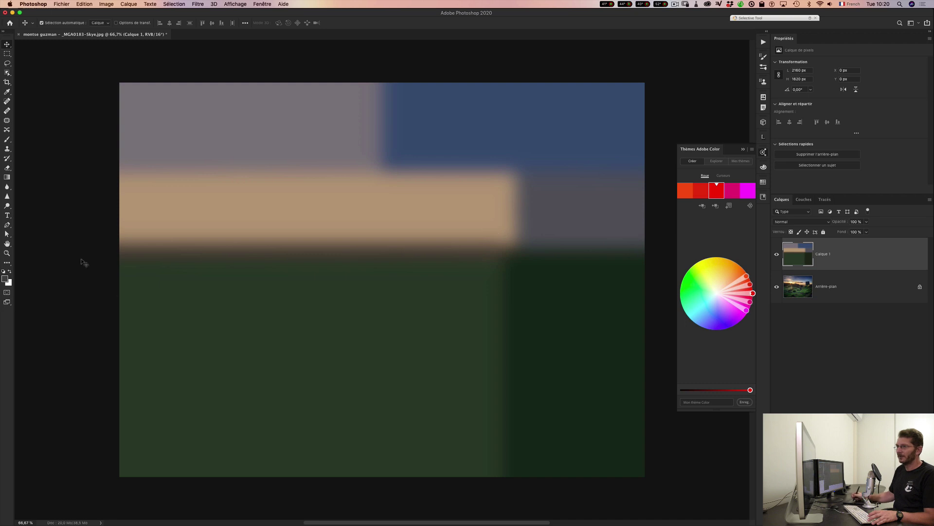
{"action": "key", "text": "i"}
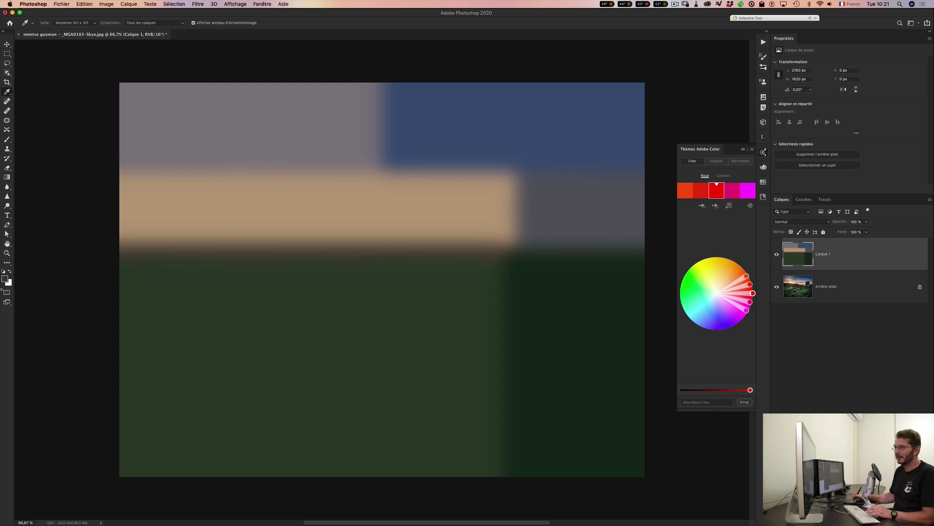
- Build a colour theme from the sampled dark green, trying Complémentaire and Triade harmonies
{"action": "left_click", "coordinate": [715, 207]}
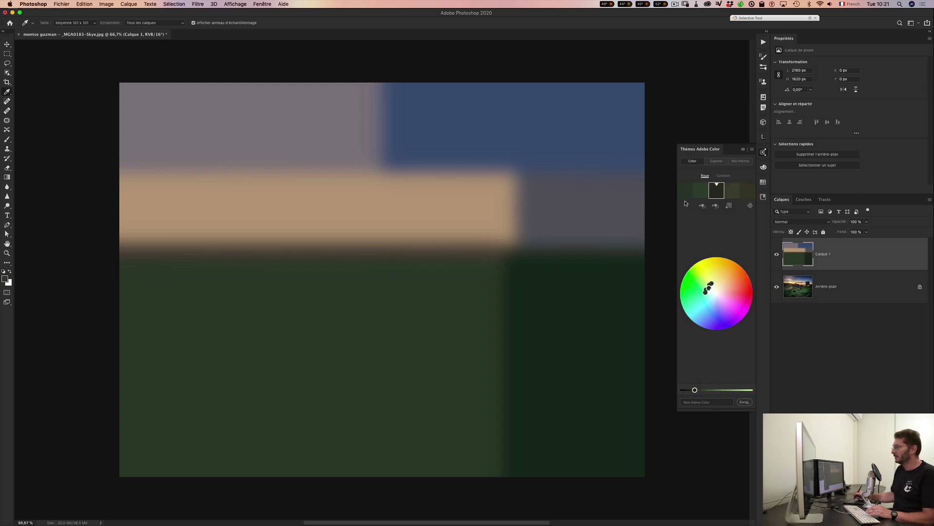
{"action": "left_click", "coordinate": [750, 206]}
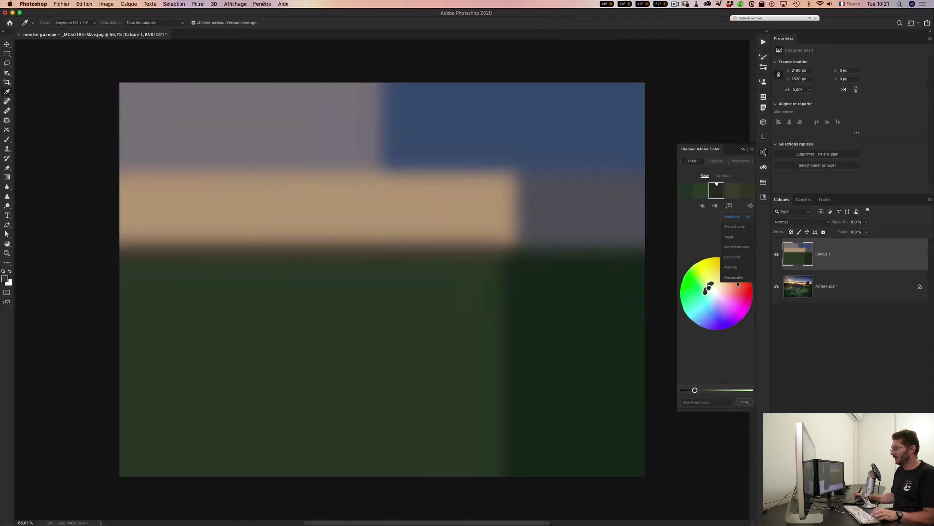
{"action": "left_click", "coordinate": [737, 247]}
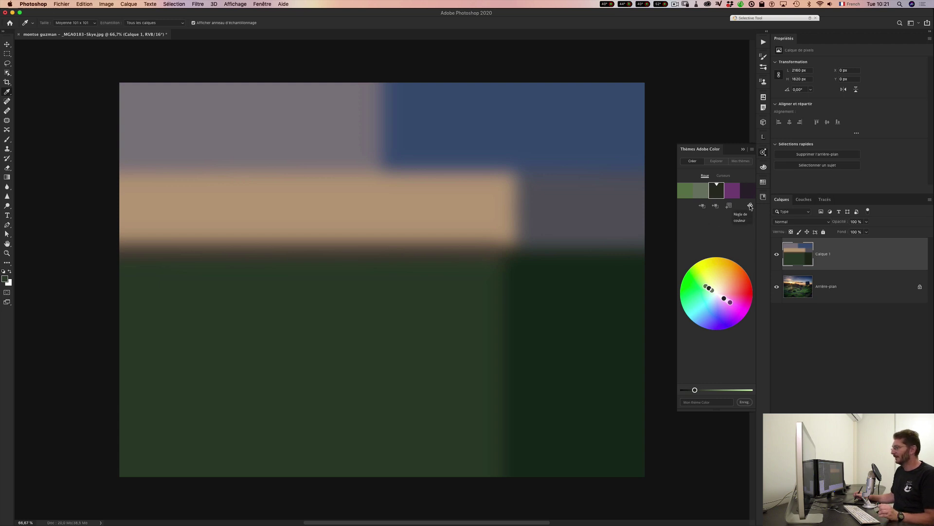
{"action": "left_click", "coordinate": [751, 205]}
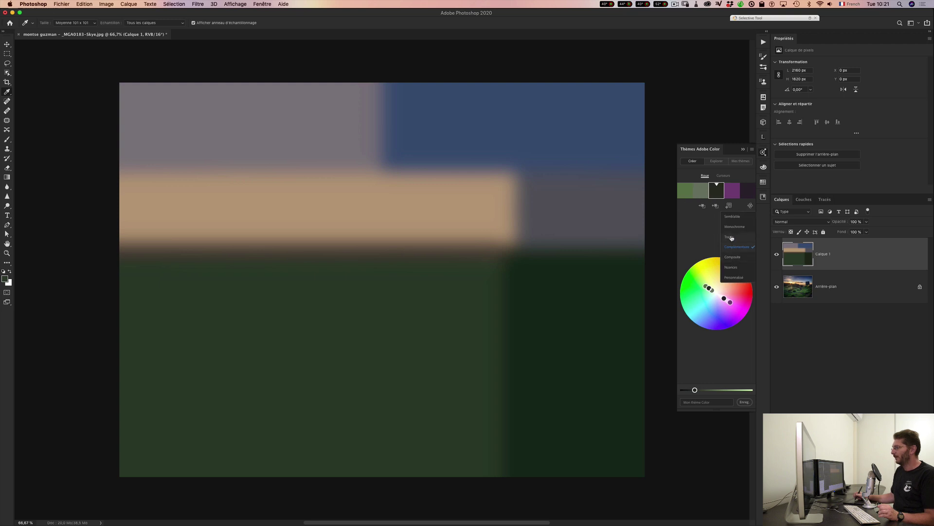
{"action": "left_click", "coordinate": [731, 238]}
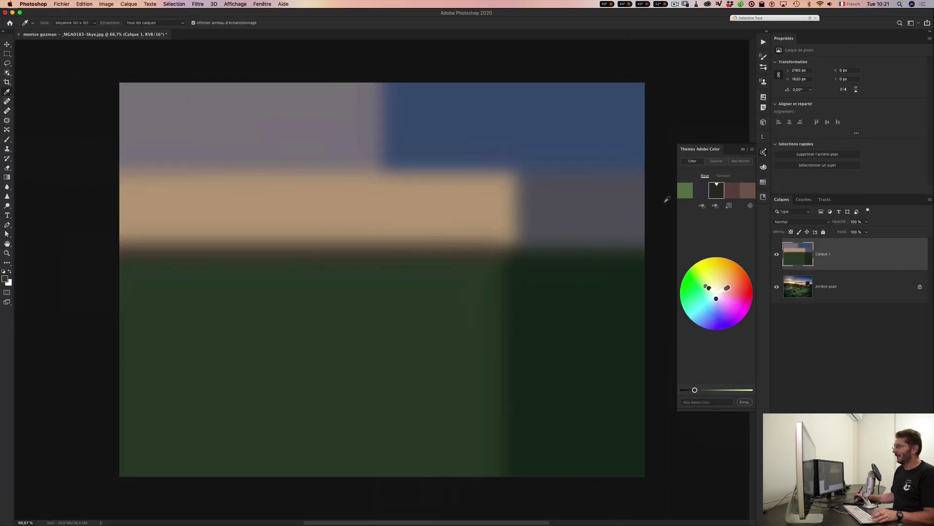
- Try Semblable, settle on the Nuances harmony, then show the Explorer's published themes
{"action": "left_click", "coordinate": [751, 206]}
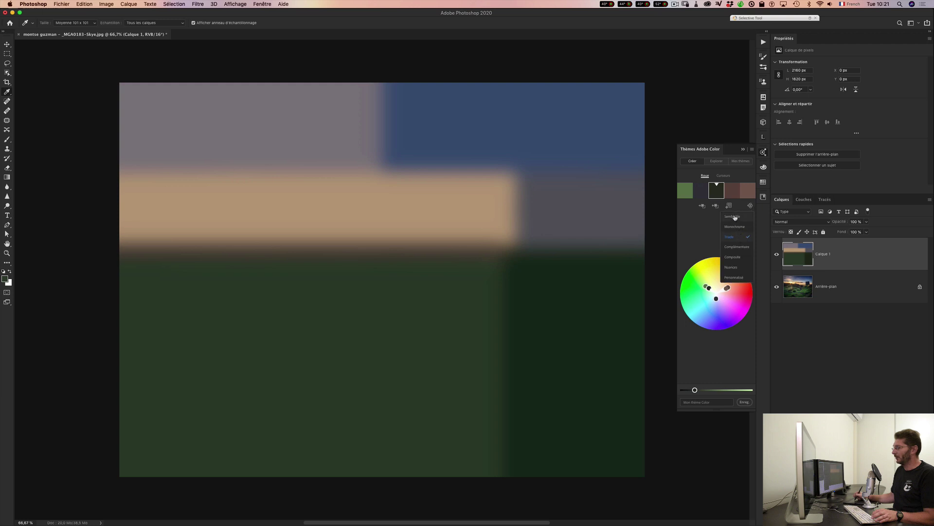
{"action": "left_click", "coordinate": [735, 216]}
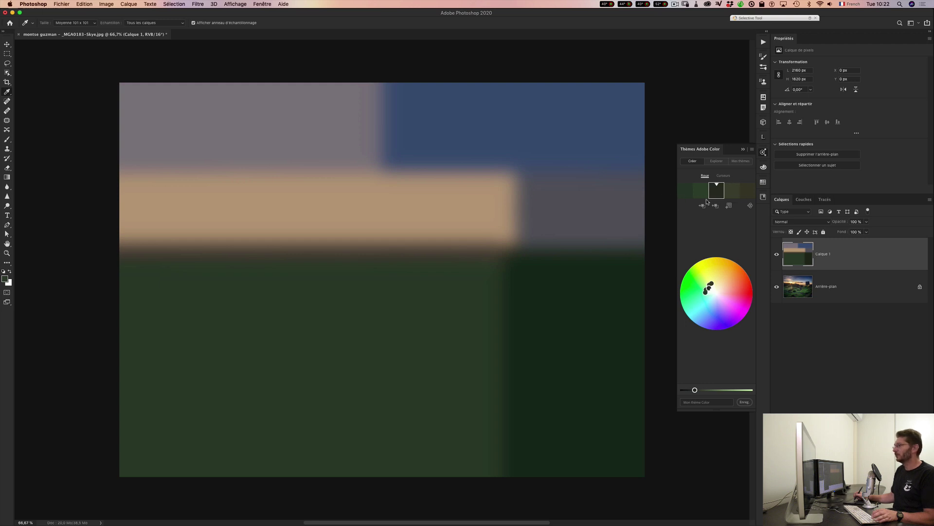
{"action": "left_click", "coordinate": [750, 206]}
{"action": "left_click", "coordinate": [737, 266]}
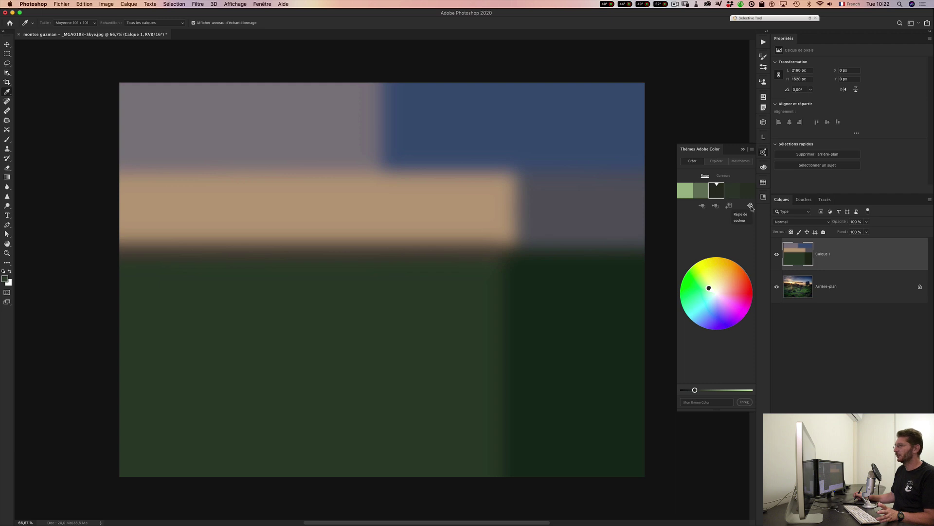
{"action": "left_click", "coordinate": [717, 161]}
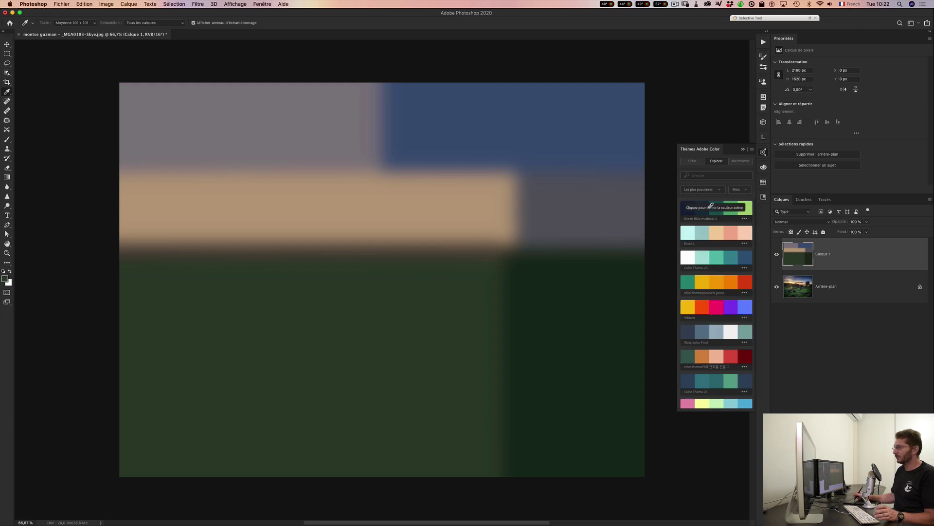
- Sort Explorer themes back to Les plus populaires and take the first theme's teal as foreground
{"action": "left_click", "coordinate": [717, 189]}
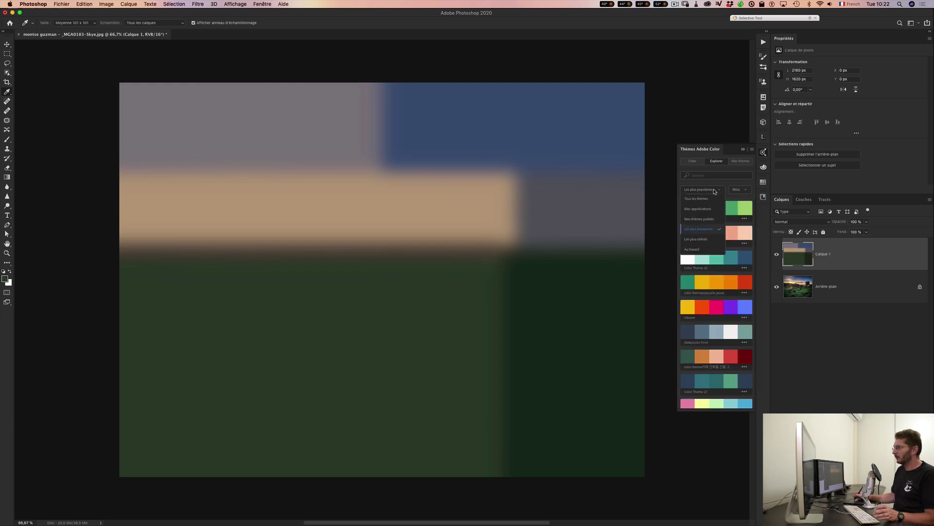
{"action": "left_click", "coordinate": [695, 249]}
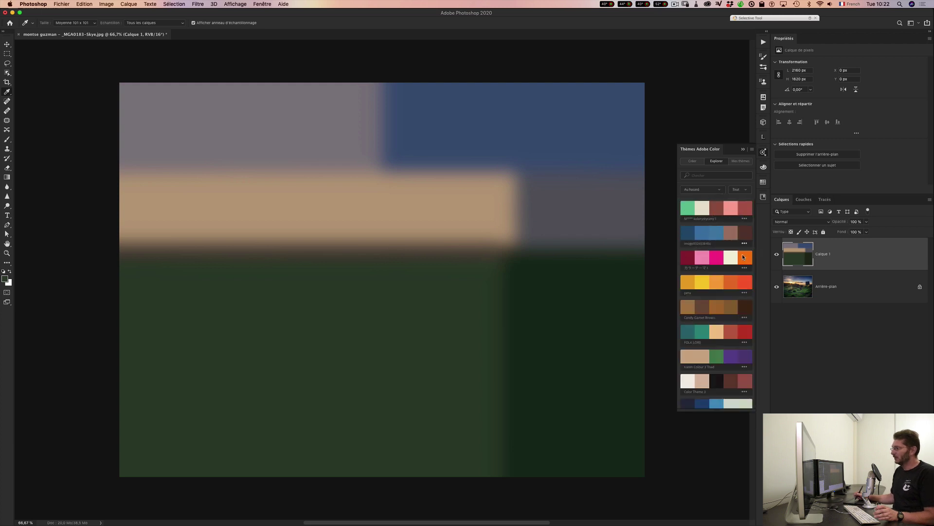
{"action": "left_click", "coordinate": [724, 189]}
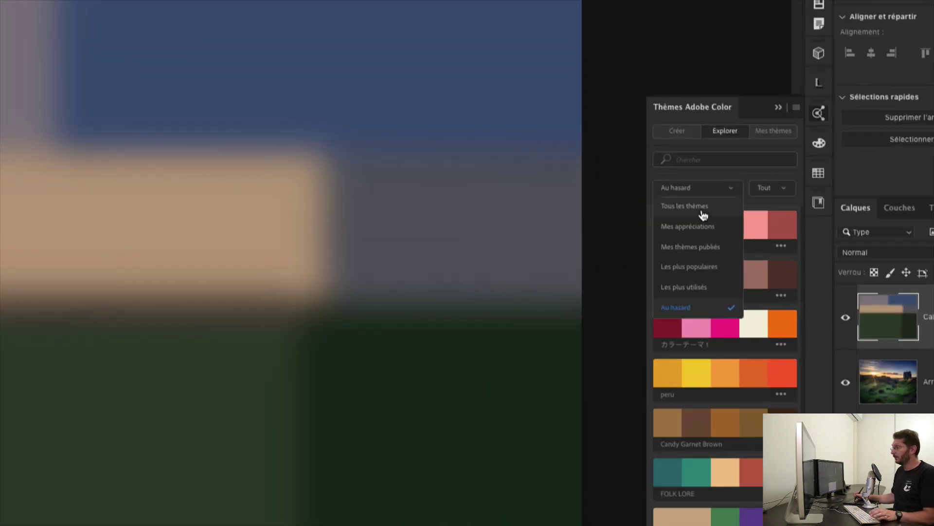
{"action": "left_click", "coordinate": [693, 226]}
{"action": "left_click", "coordinate": [720, 190]}
{"action": "key", "text": "Escape"}
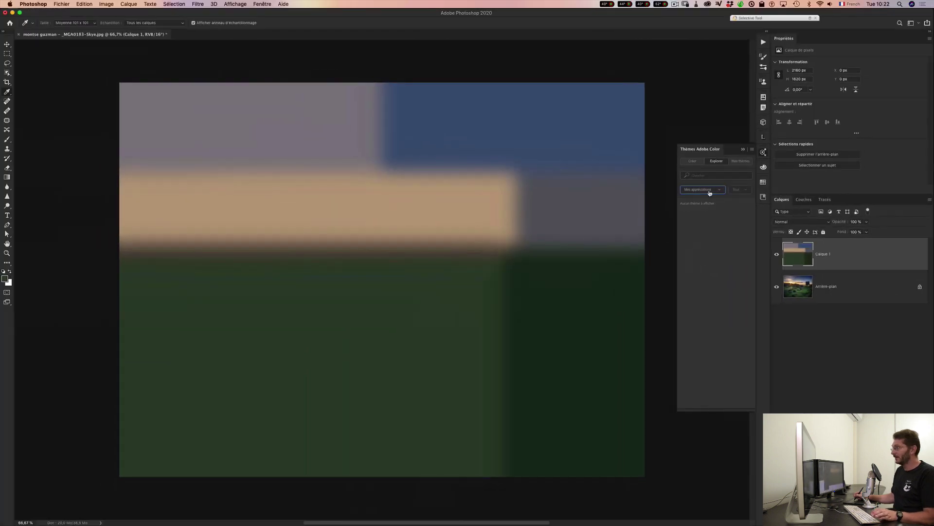
{"action": "left_click", "coordinate": [710, 193]}
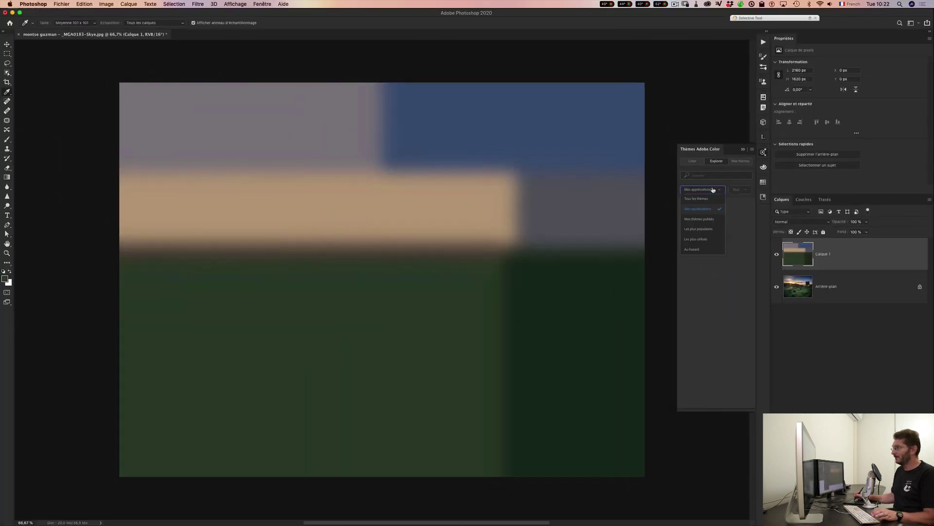
{"action": "left_click", "coordinate": [698, 230]}
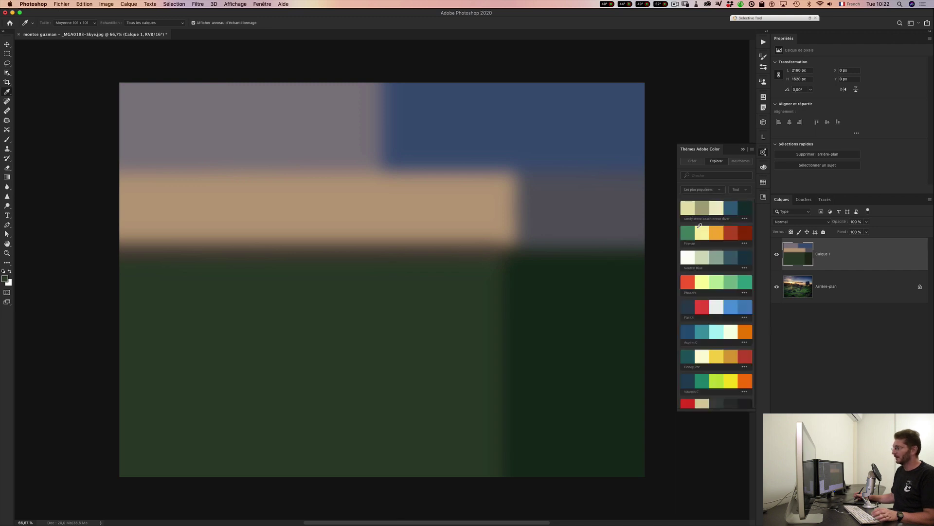
{"action": "left_click", "coordinate": [733, 206]}
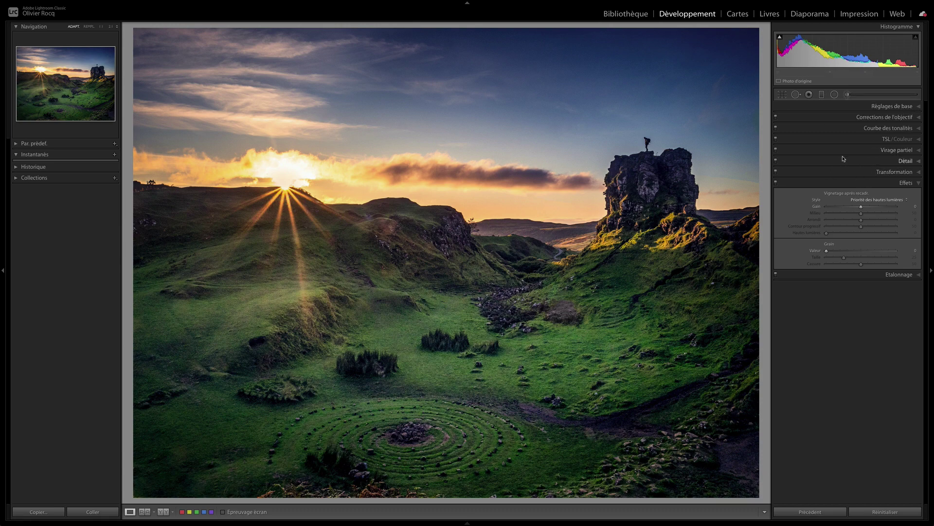
- Nudge Vert and Turquoise saturation up one step in HSL, then show the Teinte adjustments
{"action": "key", "text": "alt"}
{"action": "left_click", "coordinate": [826, 140], "text": "alt"}
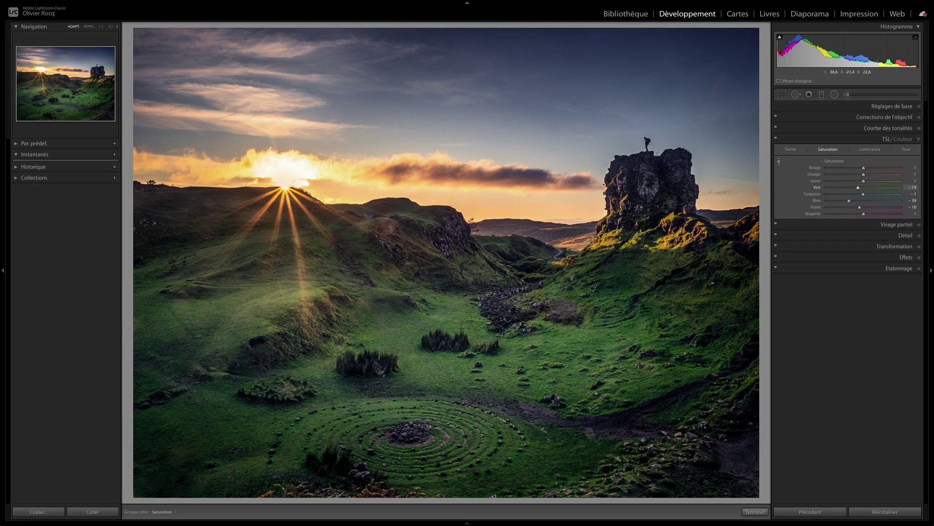
{"action": "key", "text": "Up"}
{"action": "key", "text": "alt"}
{"action": "key", "text": "ctrl+alt+shift+h"}
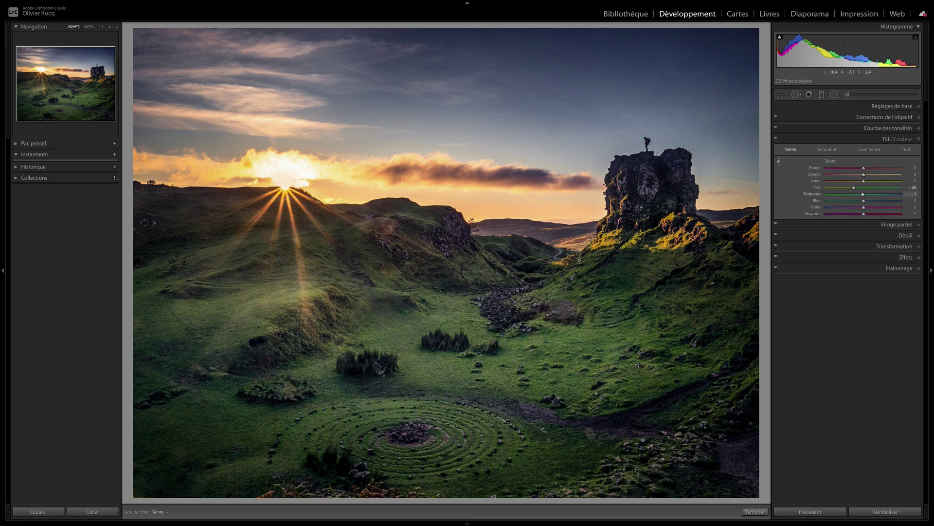
- Compare the HSL and Etalonnage adjustments against the original via the HSL toggle and Before/After
{"action": "left_click", "coordinate": [775, 140]}
{"action": "left_click", "coordinate": [779, 141]}
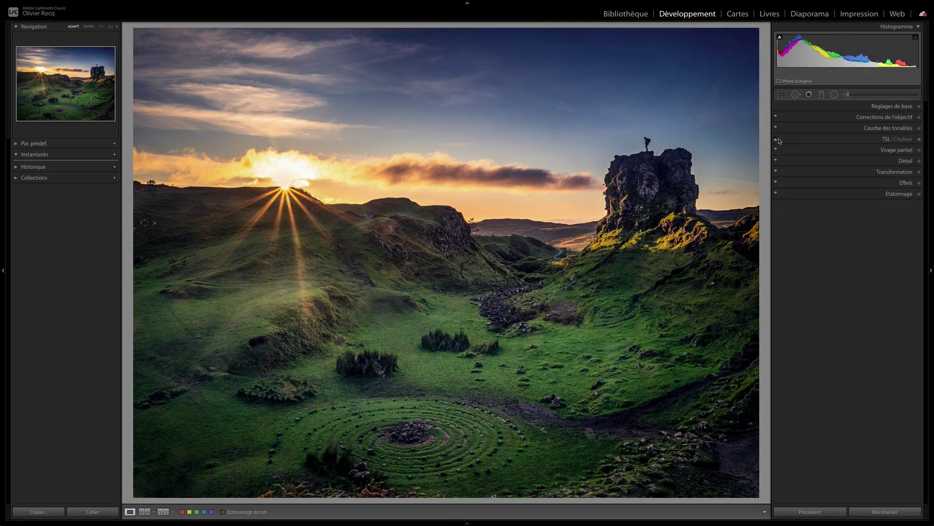
{"action": "left_click", "coordinate": [776, 140]}
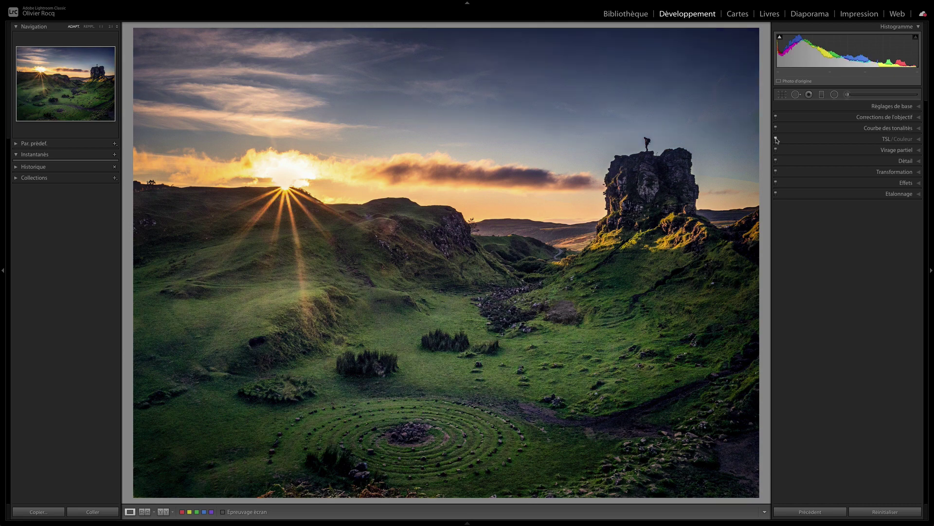
{"action": "left_click", "coordinate": [805, 142]}
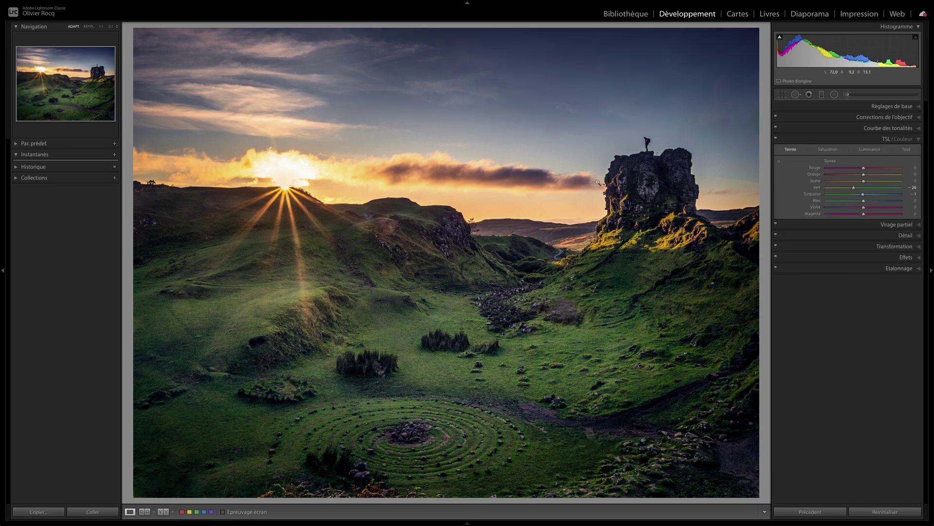
{"action": "left_click", "coordinate": [879, 270]}
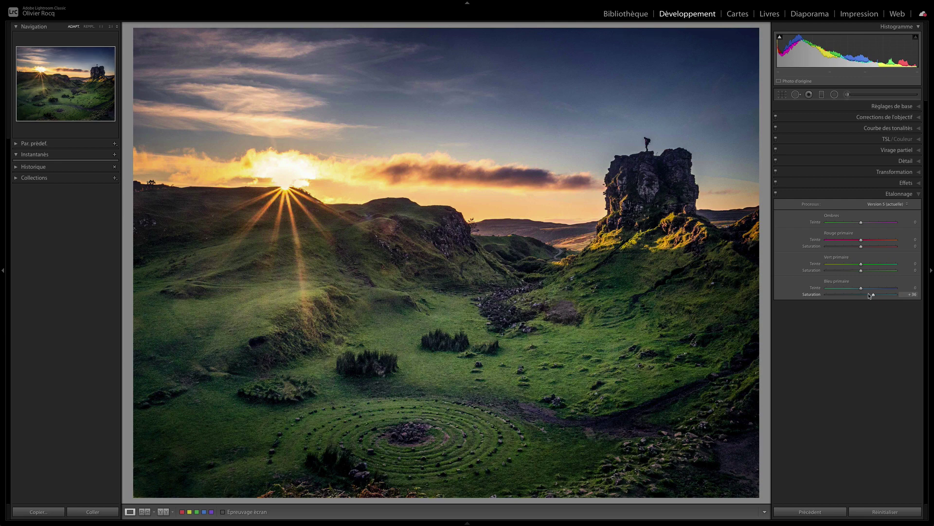
{"action": "key", "text": "y"}
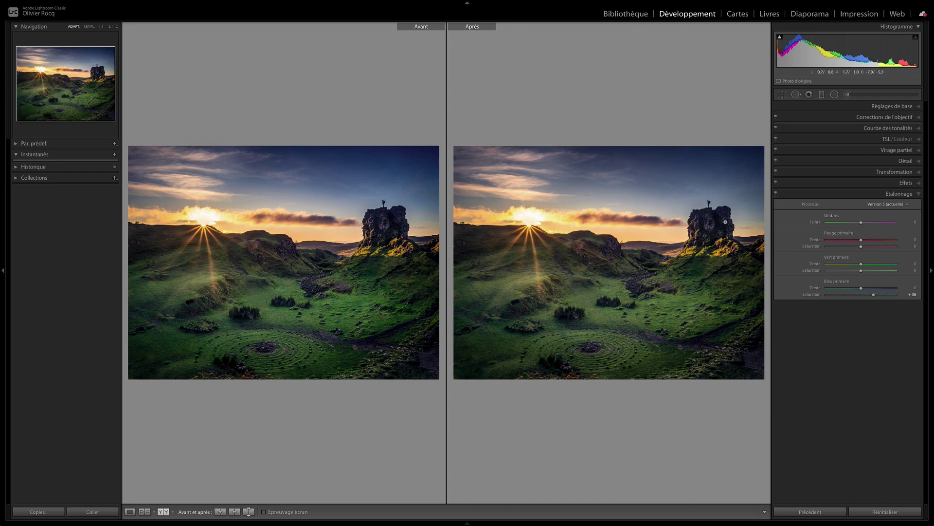
{"action": "key", "text": "y"}
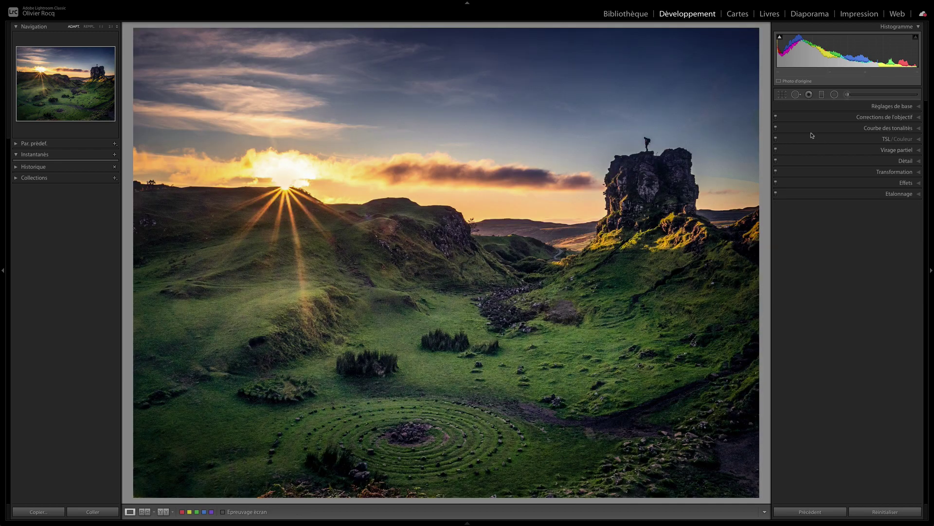
- Toggle HSL to compare, raise Vibrance to +14, and view Before/After side by side
{"action": "left_click", "coordinate": [812, 135]}
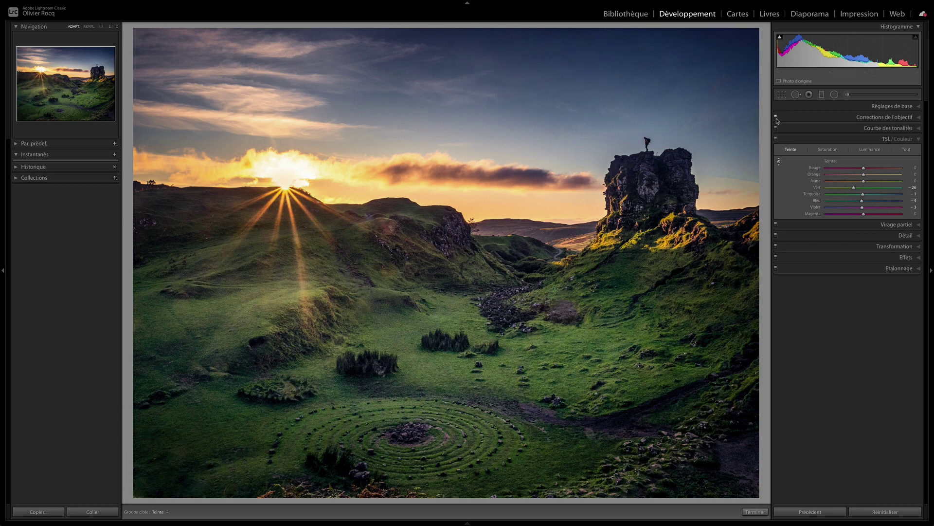
{"action": "left_click", "coordinate": [777, 139]}
{"action": "left_click", "coordinate": [776, 140]}
{"action": "left_click", "coordinate": [892, 106]}
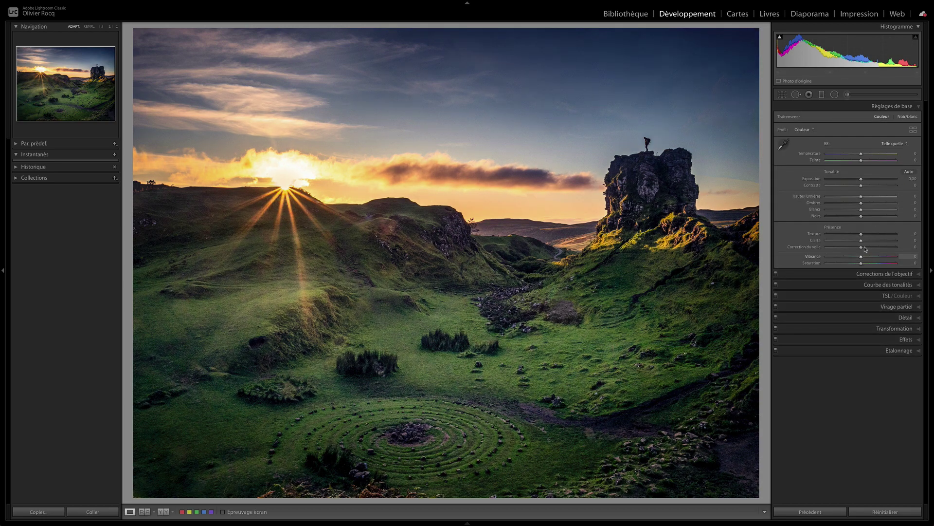
{"action": "left_click_drag", "start_coordinate": [861, 258], "coordinate": [866, 257]}
{"action": "key", "text": "y"}
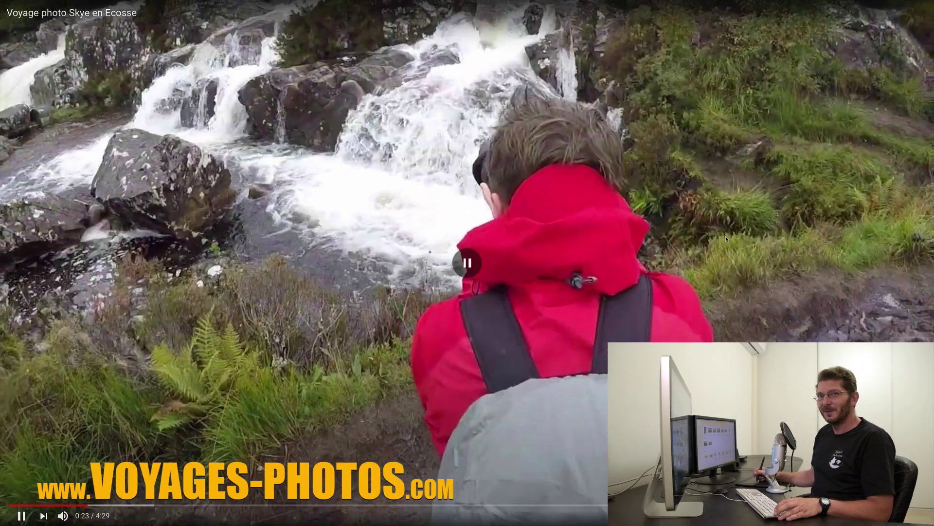
{"action": "left_click", "coordinate": [697, 186]}
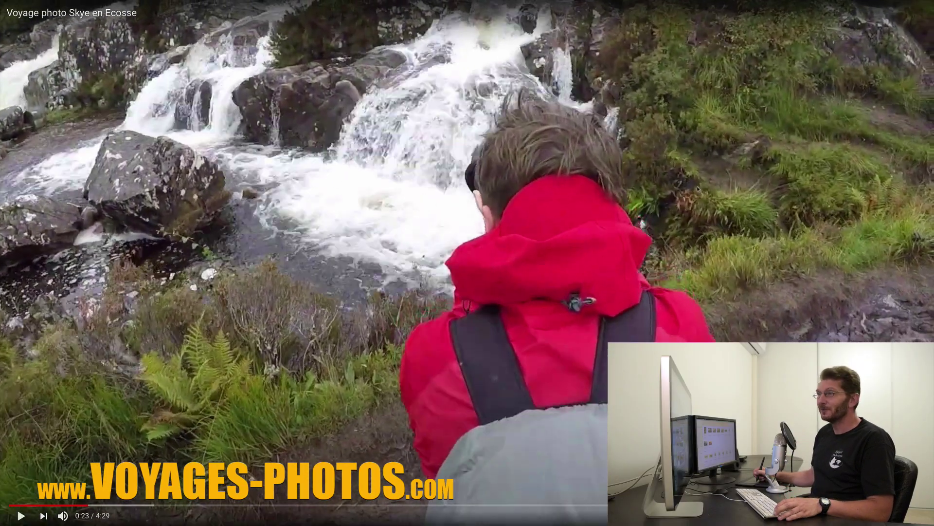
{"action": "left_click", "coordinate": [560, 189]}
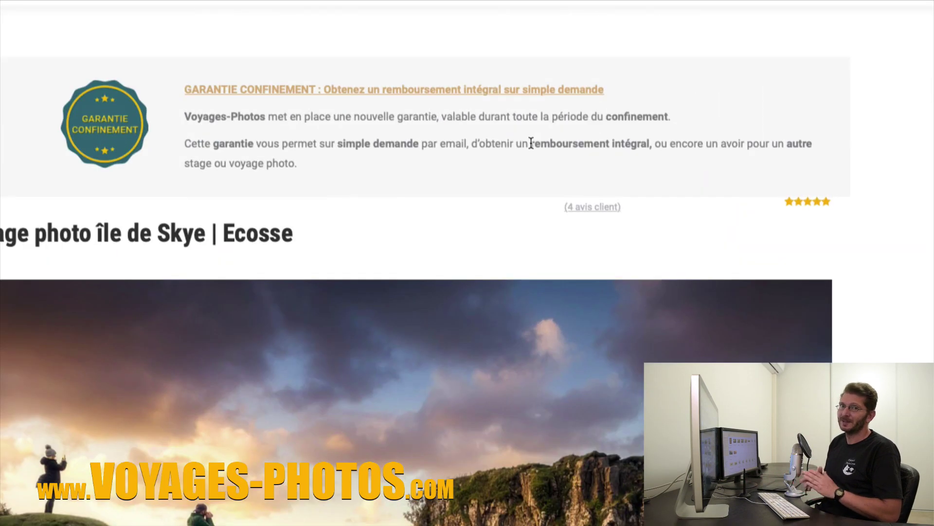
- Select the words "remboursement intégral" in the Garantie Confinement banner
{"action": "left_click_drag", "start_coordinate": [600, 141], "coordinate": [652, 143]}
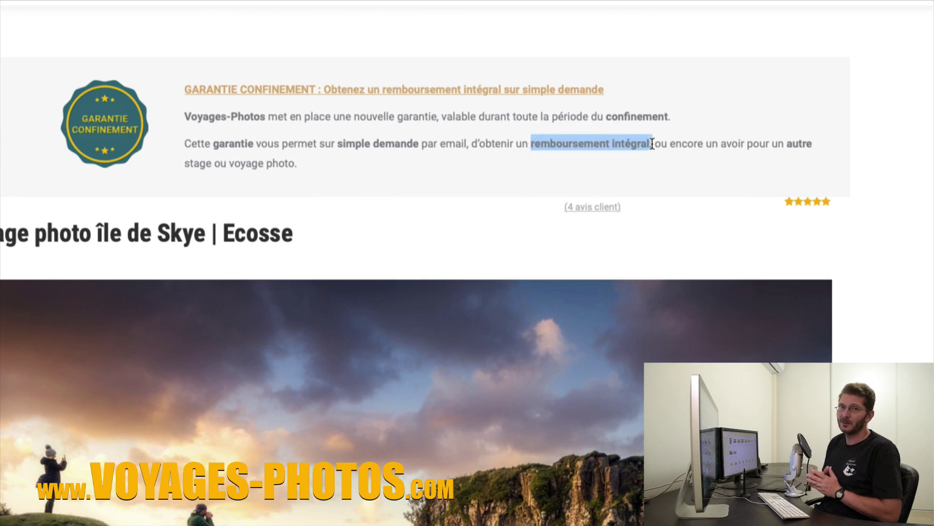